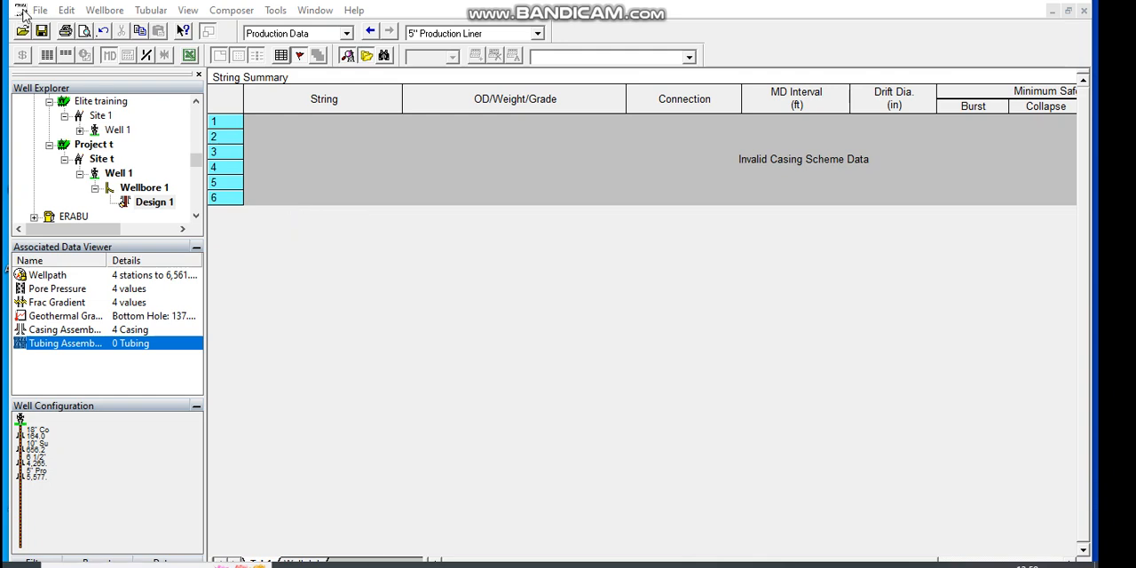
{"action": "left_click", "coordinate": [196, 217]}
{"action": "left_click", "coordinate": [197, 218]}
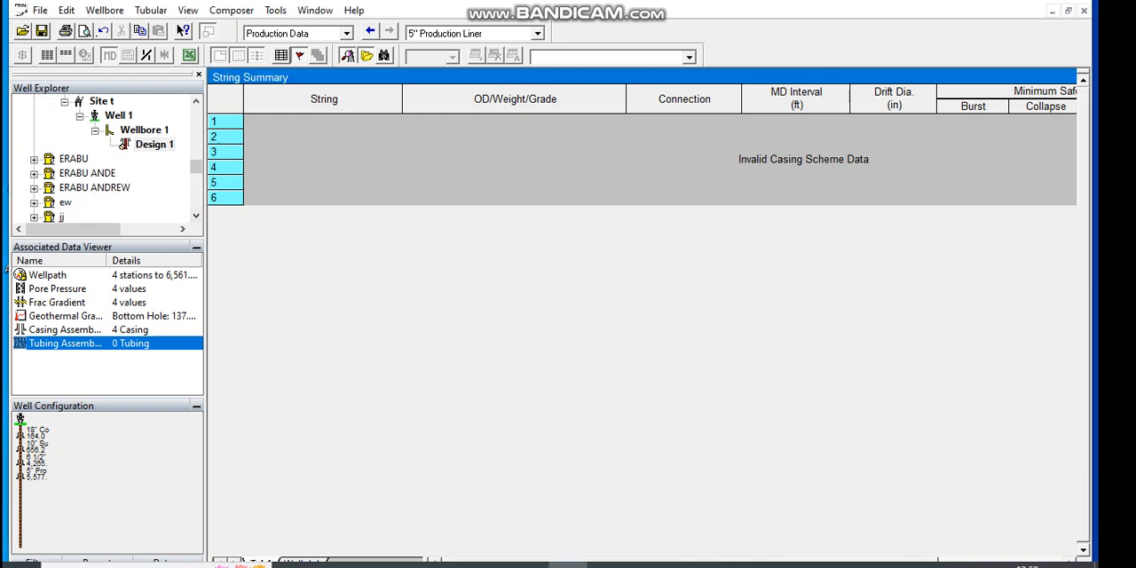
{"action": "left_click", "coordinate": [20, 11]}
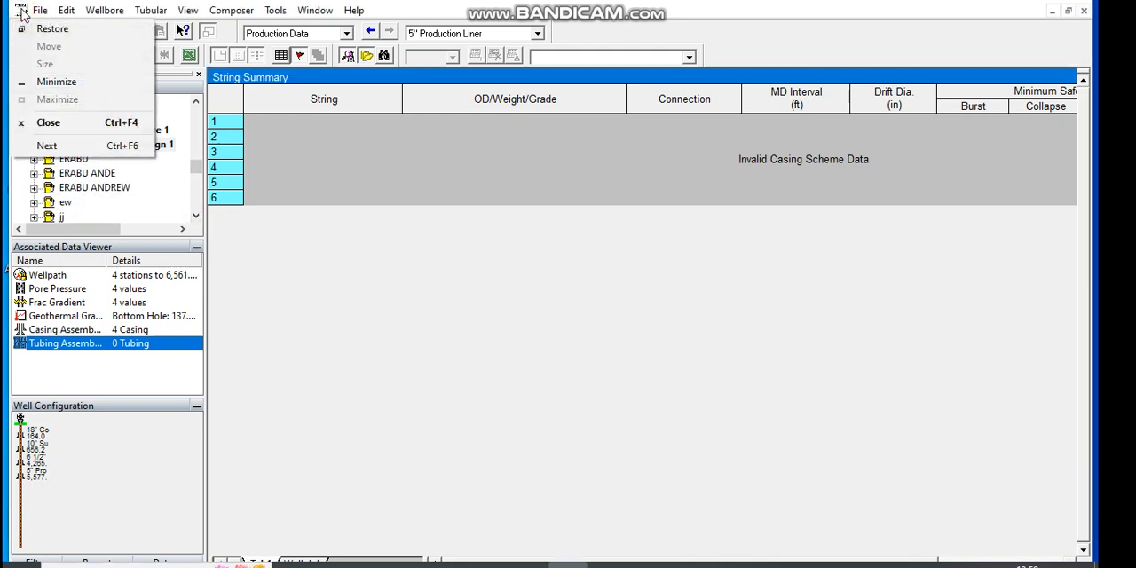
{"action": "left_click", "coordinate": [40, 11]}
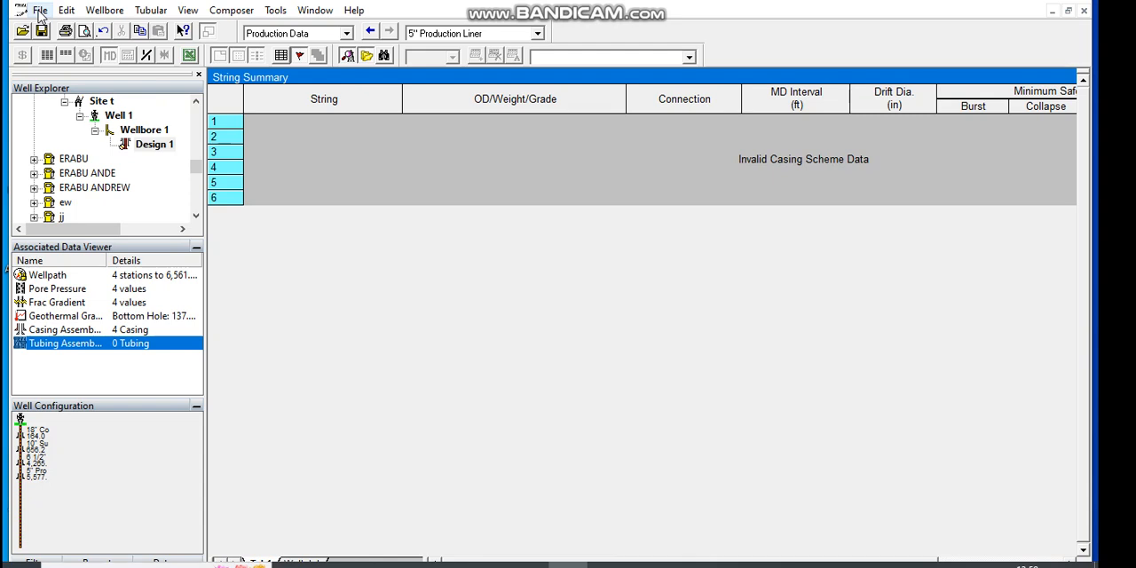
Step: Start a new instant design and name its company ELITE
{"action": "left_click", "coordinate": [40, 10]}
{"action": "mouse_move", "coordinate": [61, 28]}
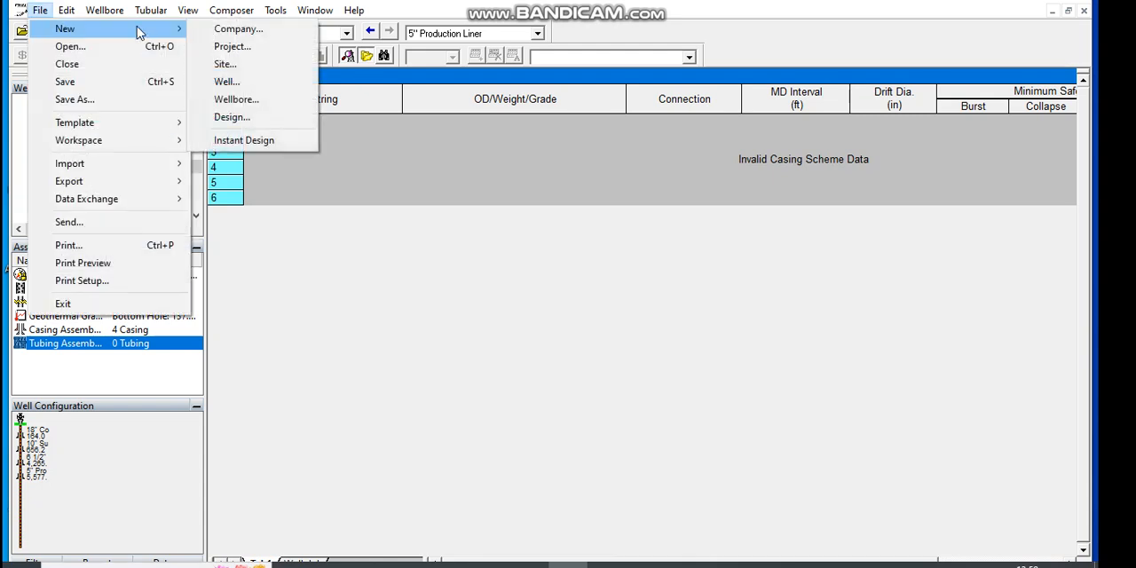
{"action": "left_click", "coordinate": [233, 142]}
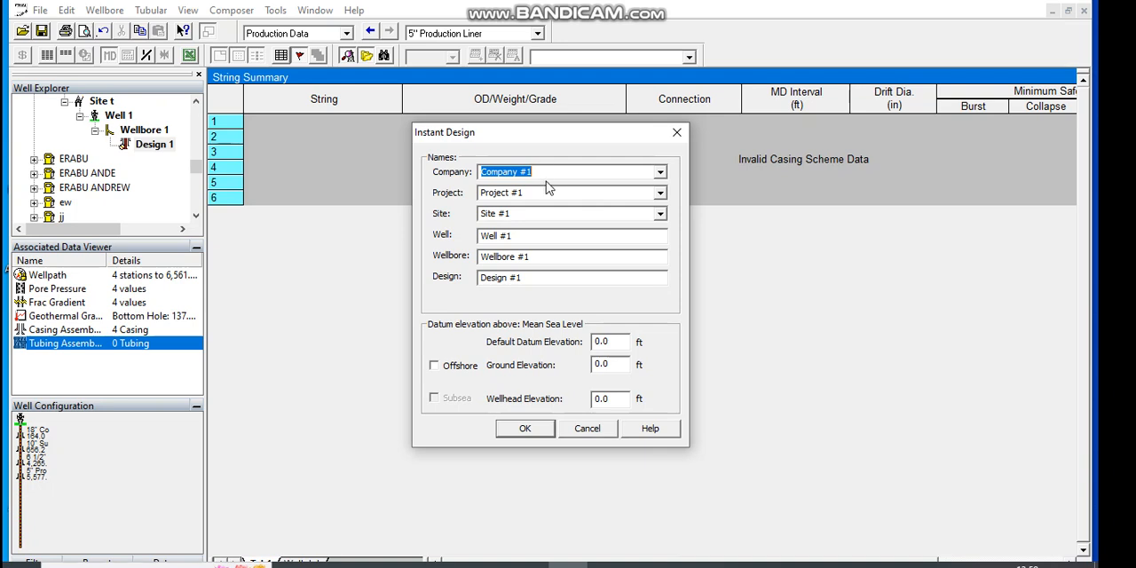
{"action": "left_click", "coordinate": [545, 169]}
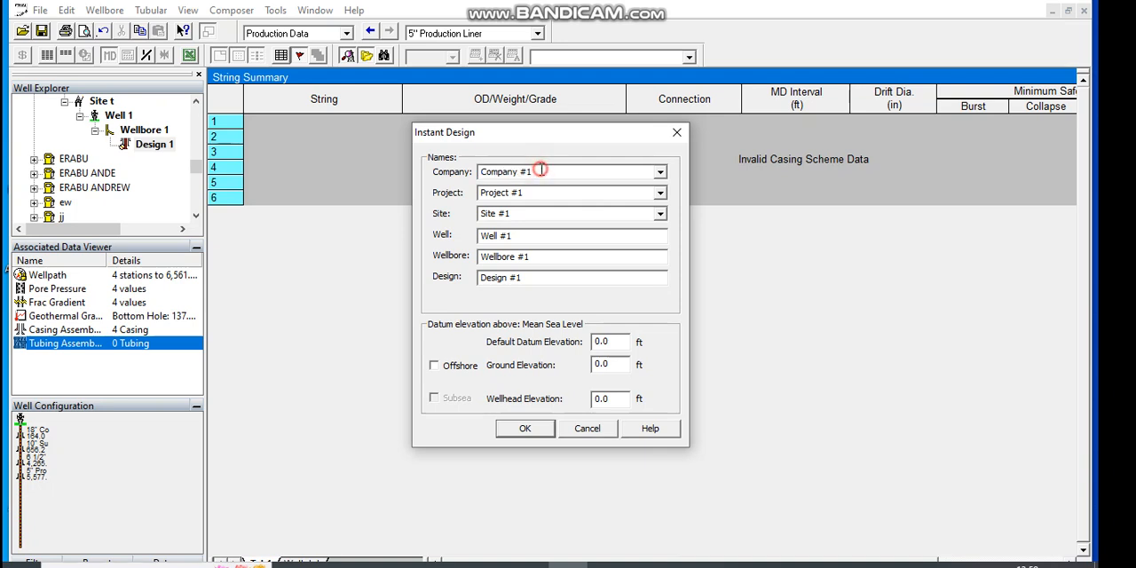
{"action": "key", "text": "BackSpace"}
{"action": "key", "text": "BackSpace"}
{"action": "key", "text": "BackSpace"}
{"action": "key", "text": "BackSpace"}
{"action": "key", "text": "BackSpace"}
{"action": "key", "text": "BackSpace"}
{"action": "key", "text": "BackSpace"}
{"action": "key", "text": "BackSpace"}
{"action": "key", "text": "BackSpace"}
Step: Enter the names Project 5, Site 5, Well 5, Wellbore 5 and Design 5, and create the design with the Normal (System) template
{"action": "left_click", "coordinate": [533, 192]}
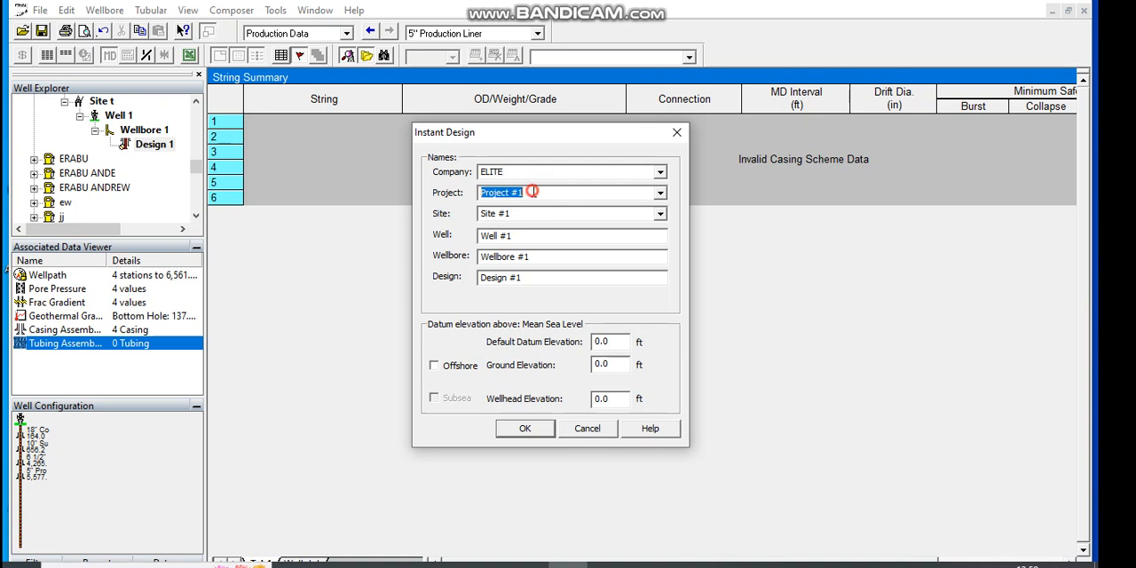
{"action": "left_click", "coordinate": [533, 191]}
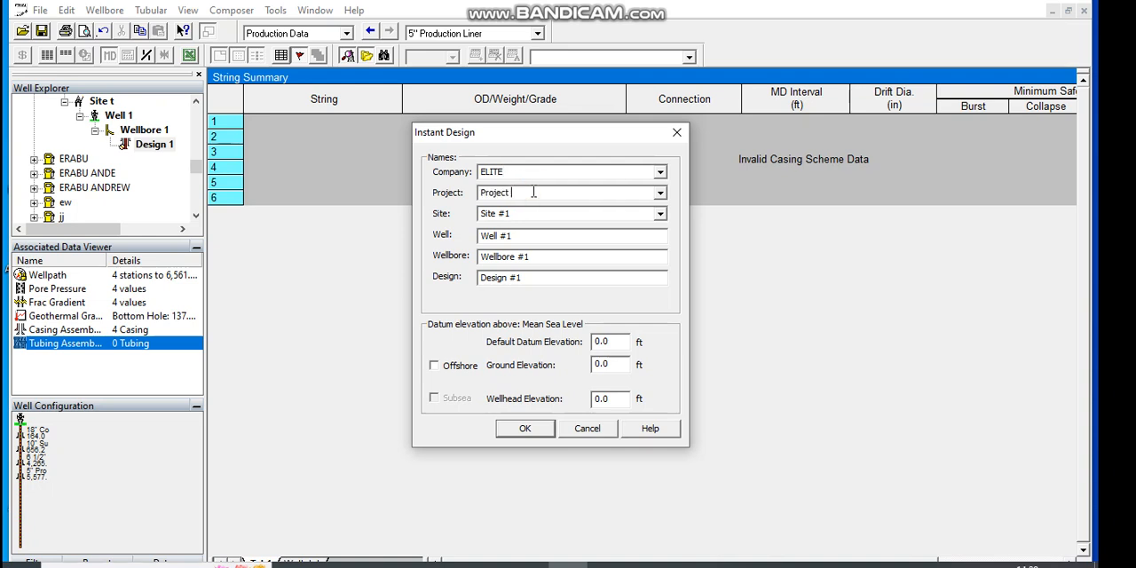
{"action": "left_click", "coordinate": [510, 214]}
{"action": "left_click", "coordinate": [511, 214]}
{"action": "left_click", "coordinate": [533, 257]}
{"action": "left_click", "coordinate": [524, 279]}
{"action": "type", "text": "5"}
{"action": "left_click", "coordinate": [526, 430]}
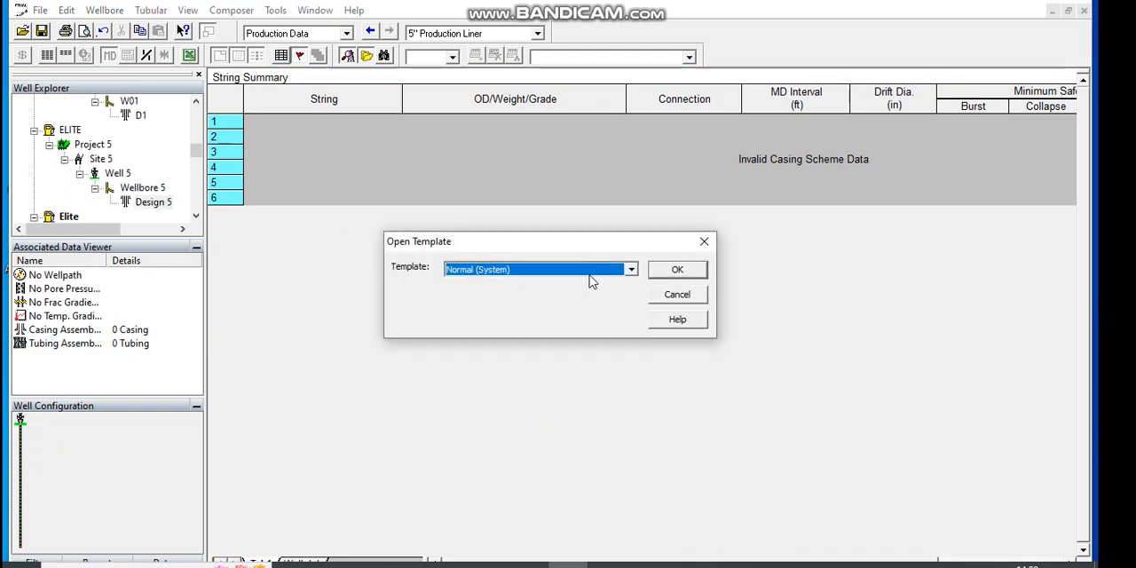
{"action": "left_click", "coordinate": [666, 270]}
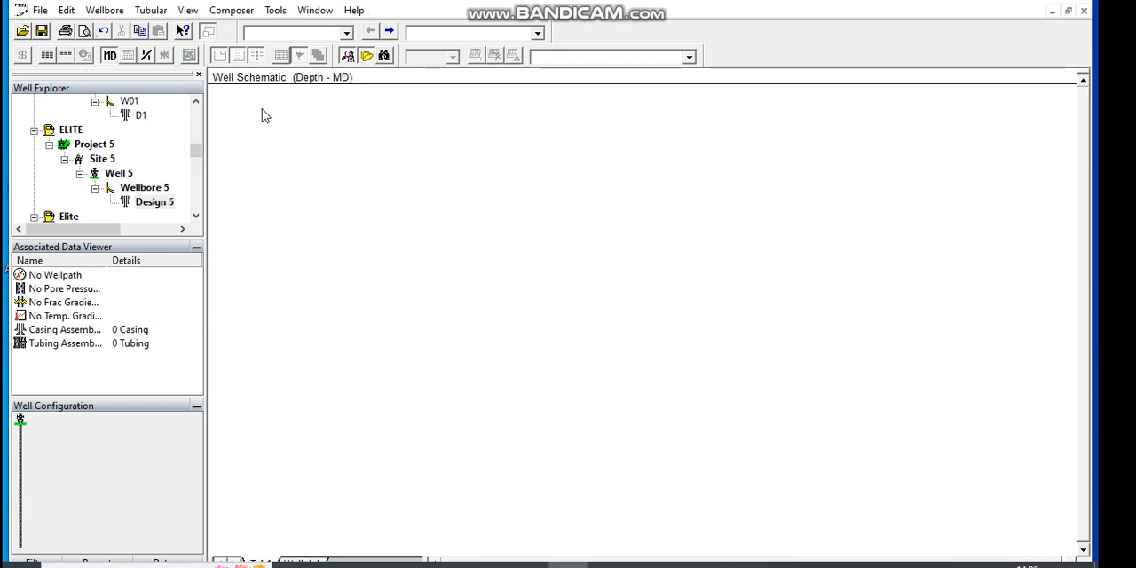
{"action": "left_click", "coordinate": [347, 34]}
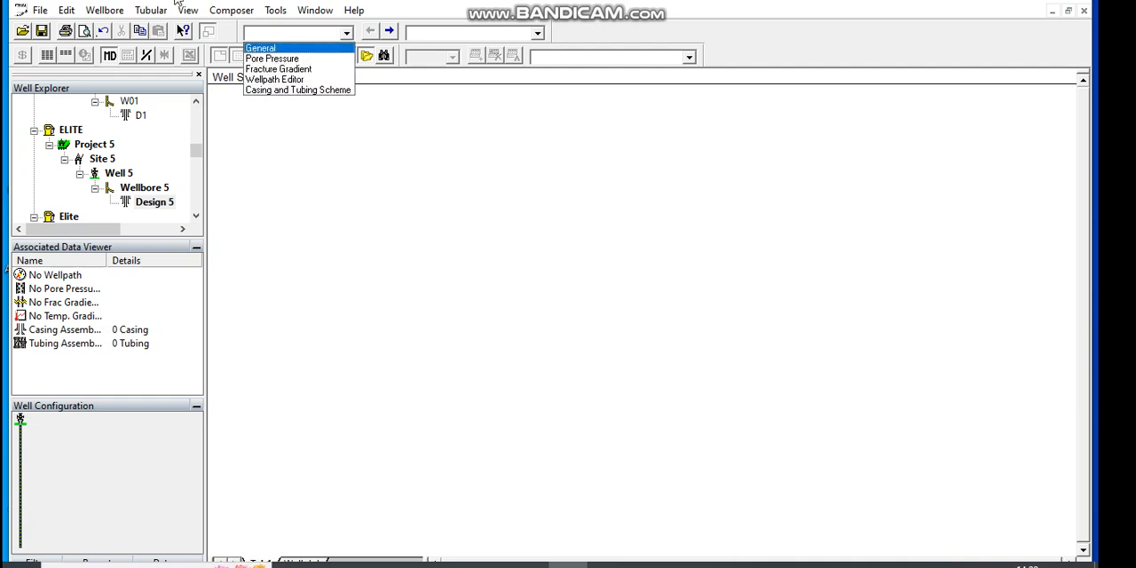
{"action": "left_click", "coordinate": [95, 9]}
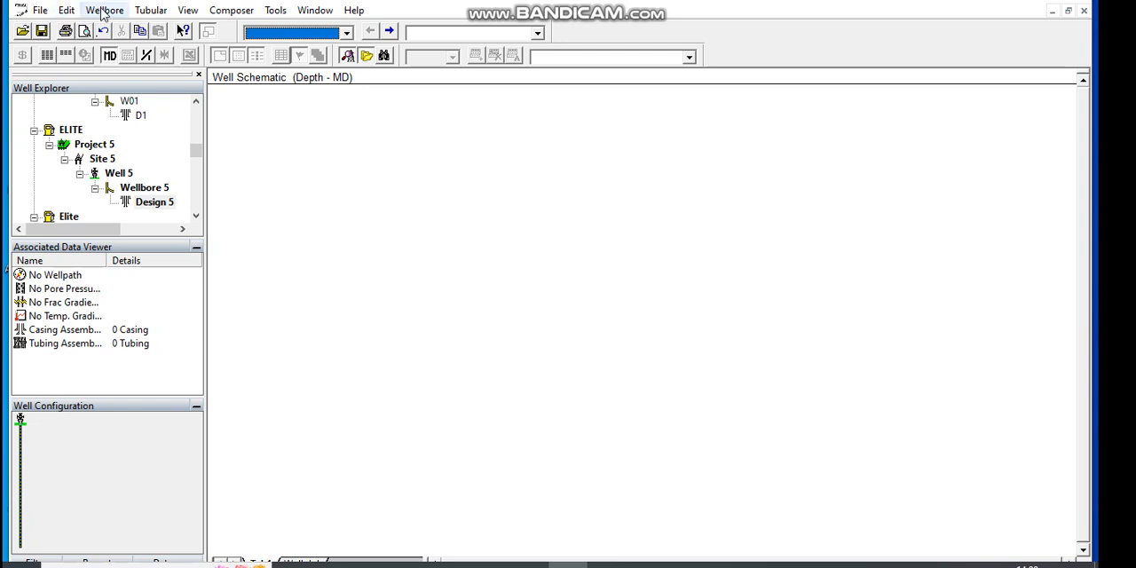
{"action": "left_click", "coordinate": [346, 34]}
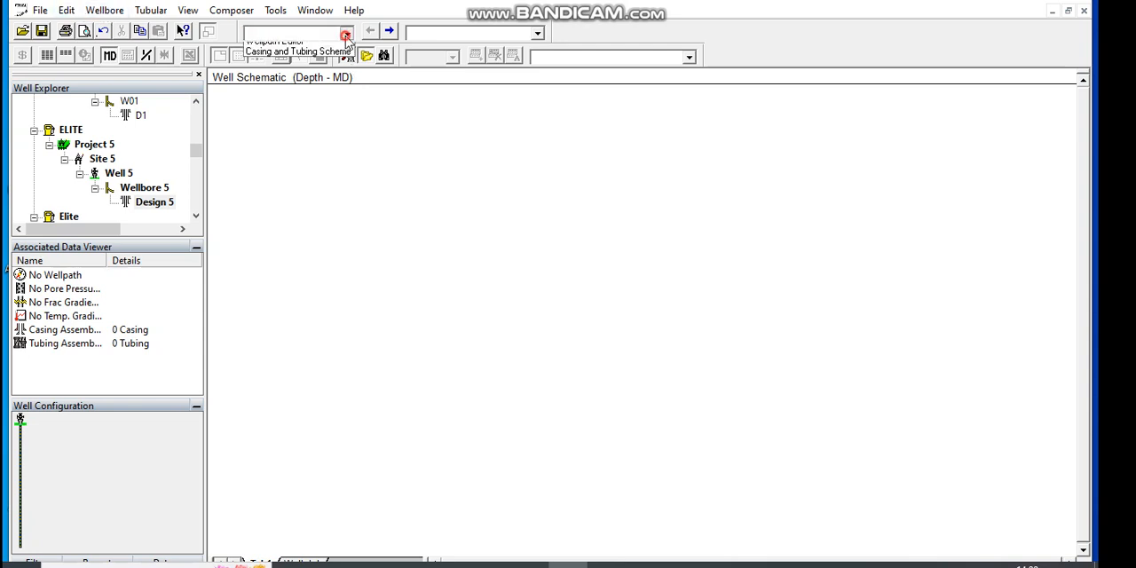
{"action": "left_click", "coordinate": [328, 49]}
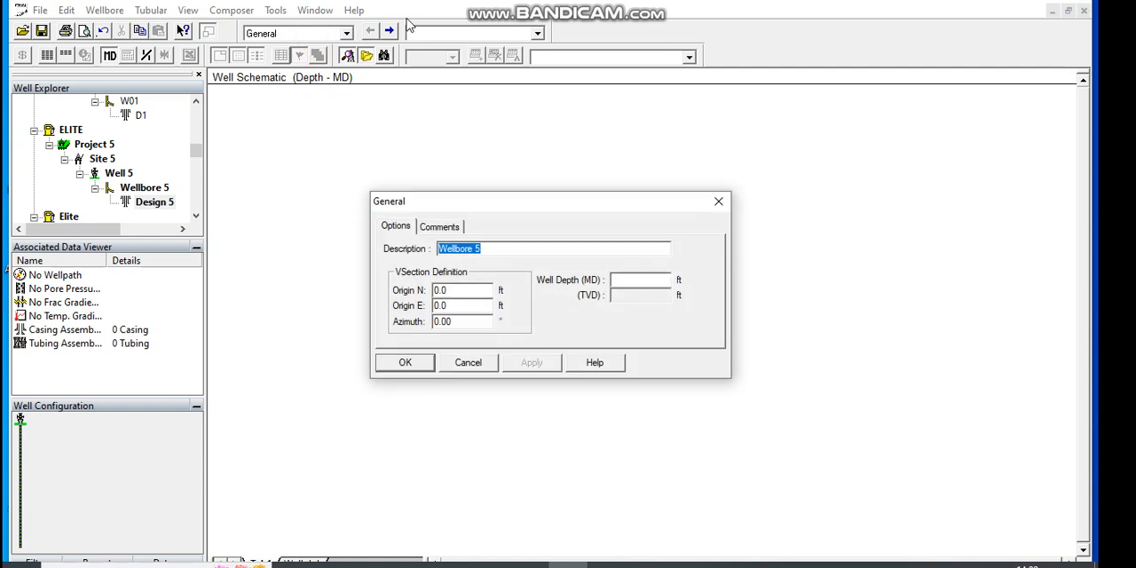
{"action": "left_click", "coordinate": [719, 201]}
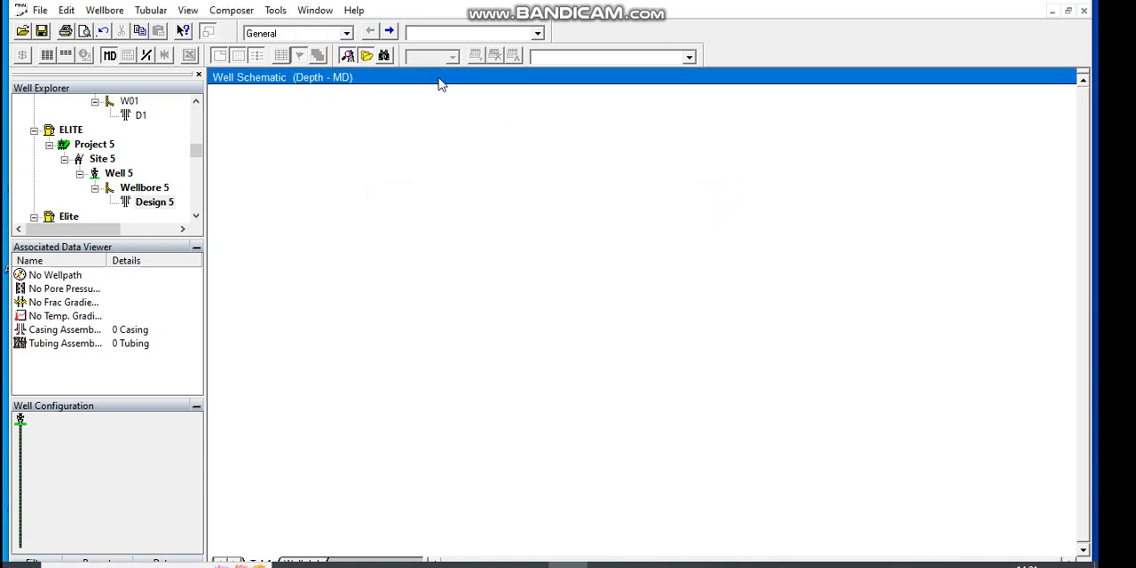
{"action": "left_click", "coordinate": [347, 36]}
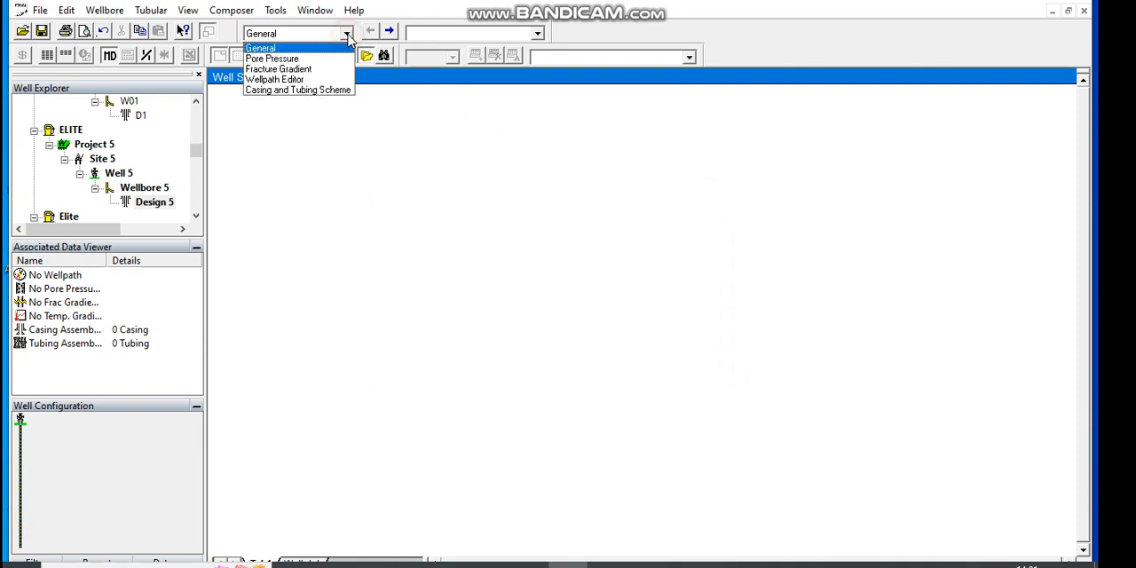
{"action": "left_click", "coordinate": [292, 50]}
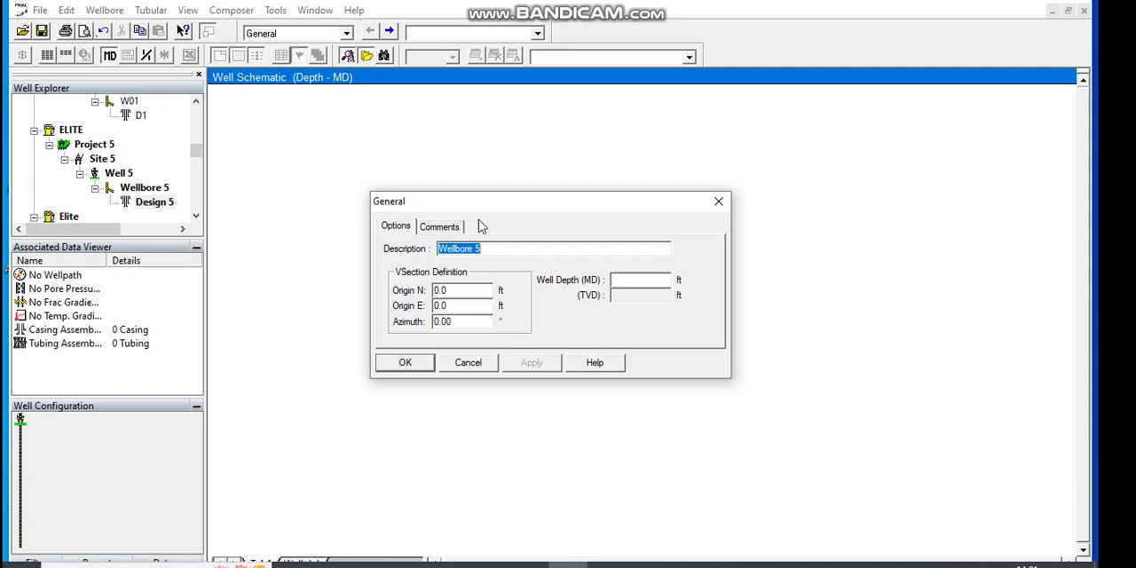
{"action": "left_click", "coordinate": [626, 285]}
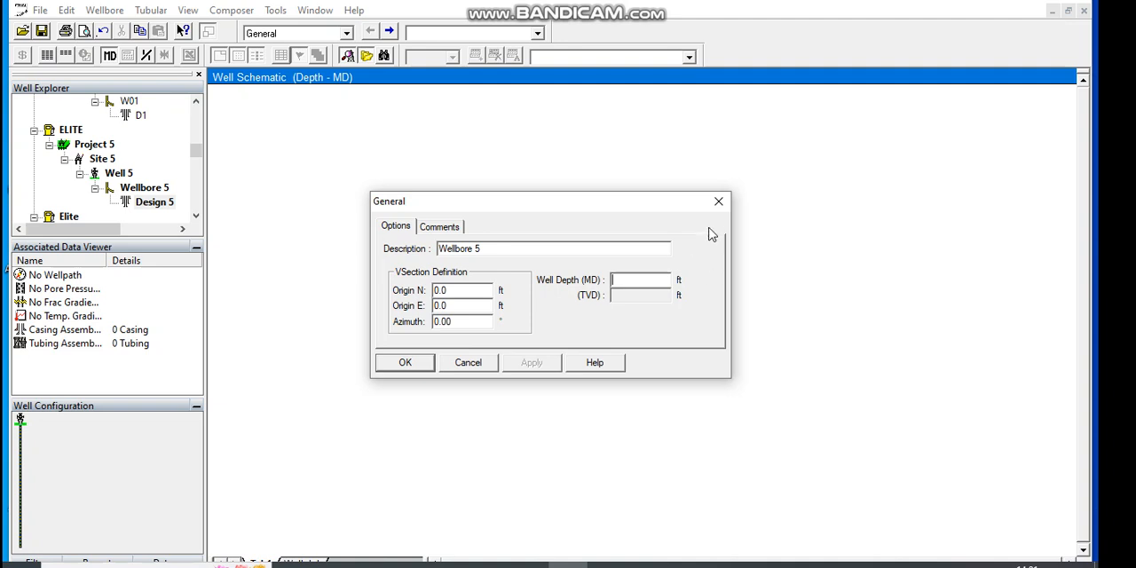
{"action": "left_click", "coordinate": [719, 201]}
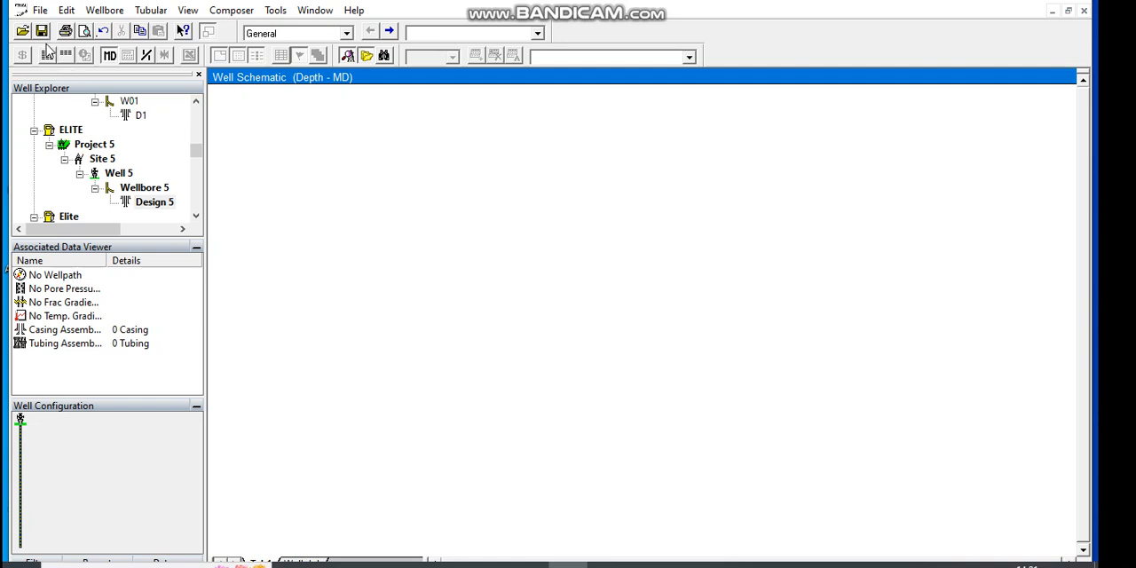
{"action": "left_click", "coordinate": [64, 12]}
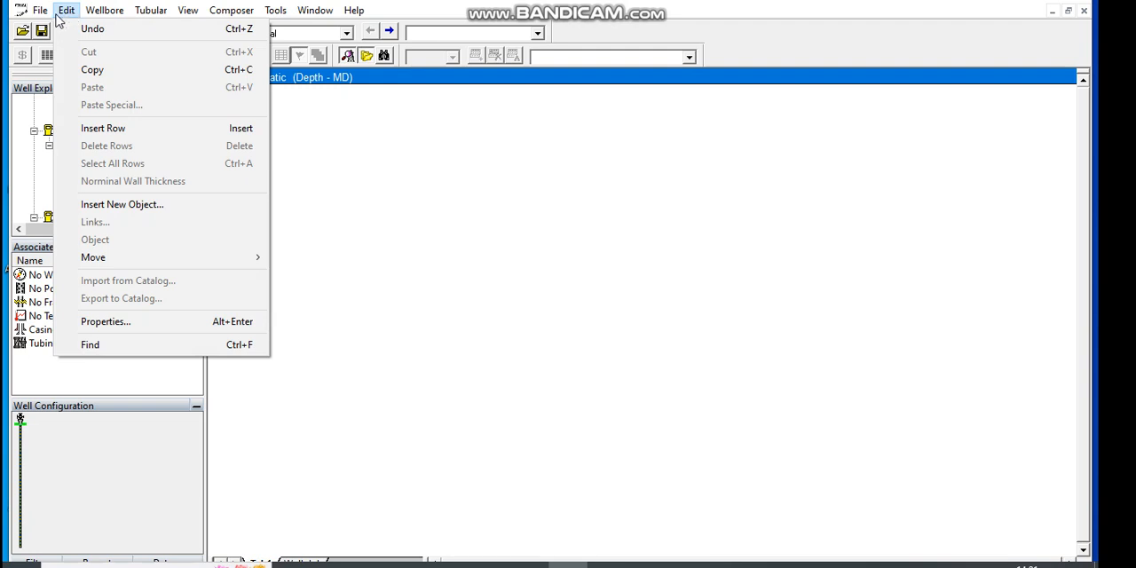
{"action": "left_click", "coordinate": [428, 233]}
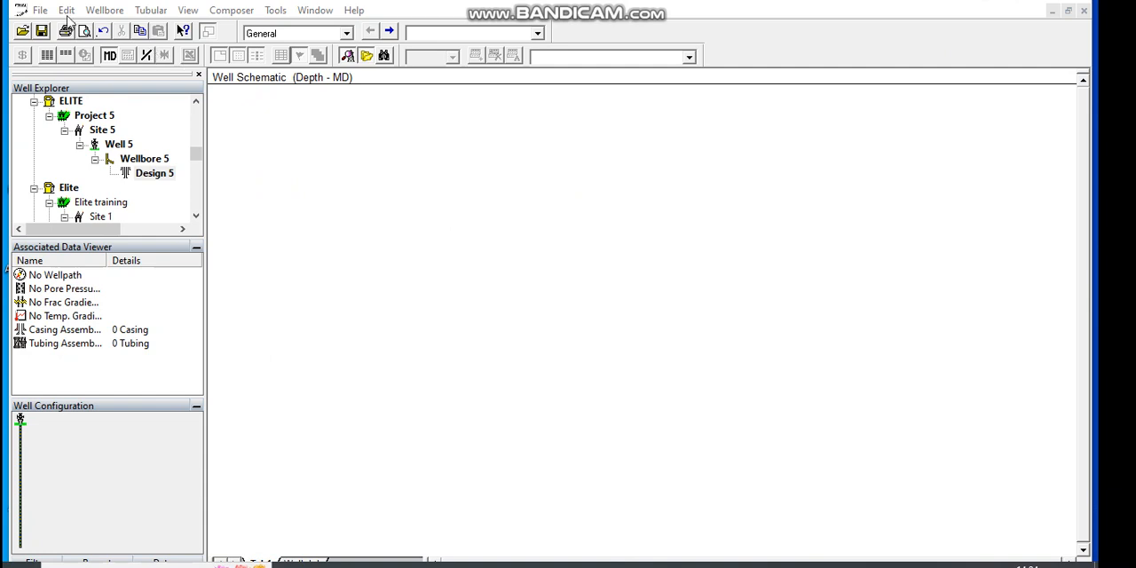
Step: In the general settings of Wellbore 5, set the well depth (MD) to 5000 ft and the VSection azimuth to 223°
{"action": "left_click", "coordinate": [347, 34]}
{"action": "left_click", "coordinate": [340, 49]}
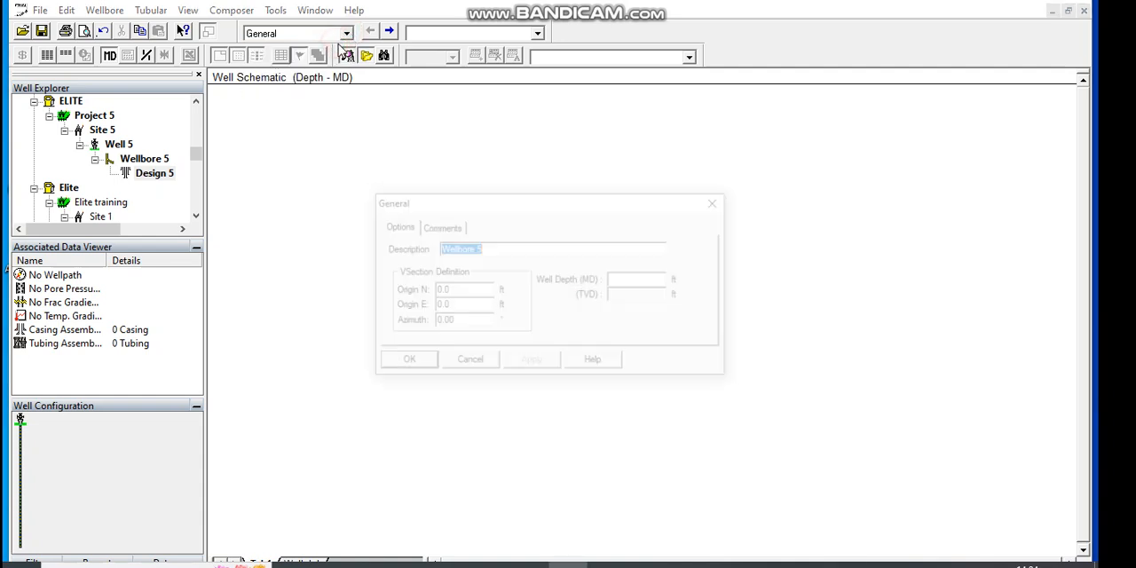
{"action": "left_click", "coordinate": [641, 282]}
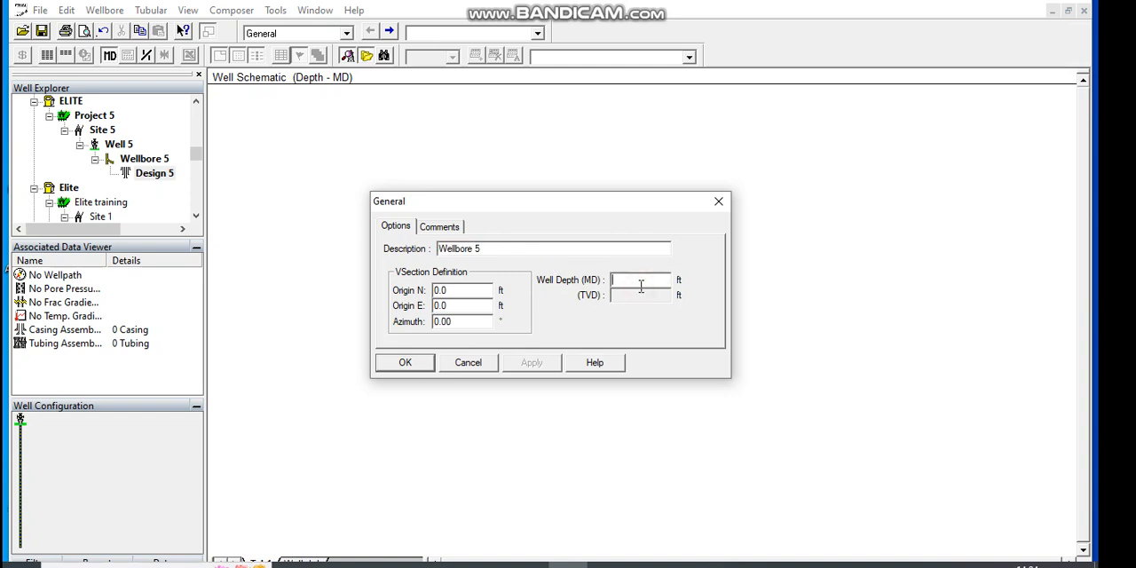
{"action": "type", "text": "5000"}
{"action": "left_click", "coordinate": [477, 304]}
{"action": "left_click", "coordinate": [457, 324]}
{"action": "left_click", "coordinate": [435, 227]}
{"action": "left_click", "coordinate": [395, 227]}
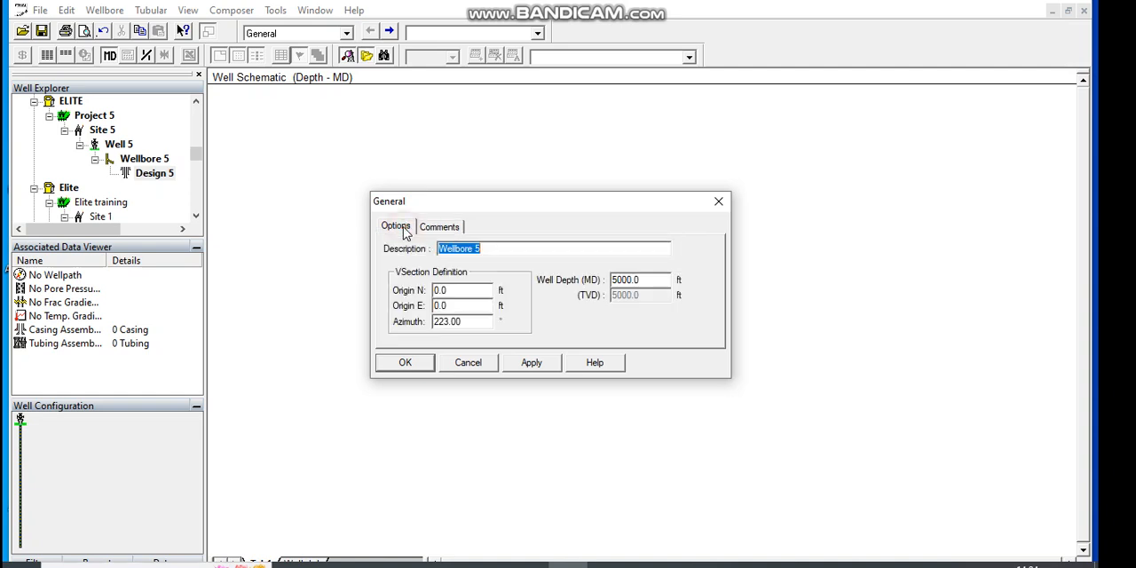
{"action": "left_click", "coordinate": [533, 364]}
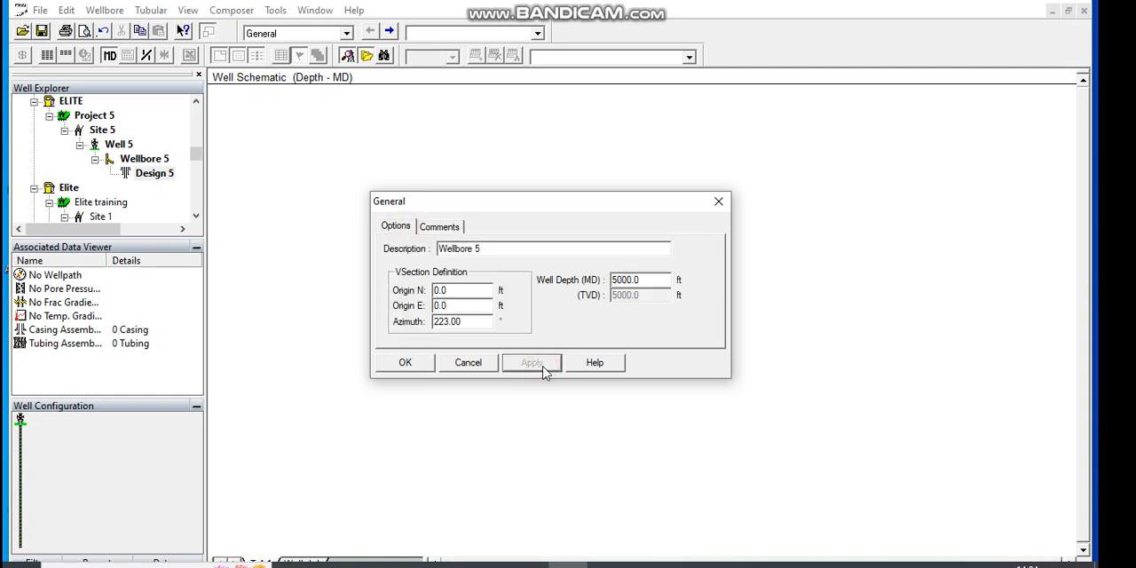
{"action": "left_click", "coordinate": [418, 363]}
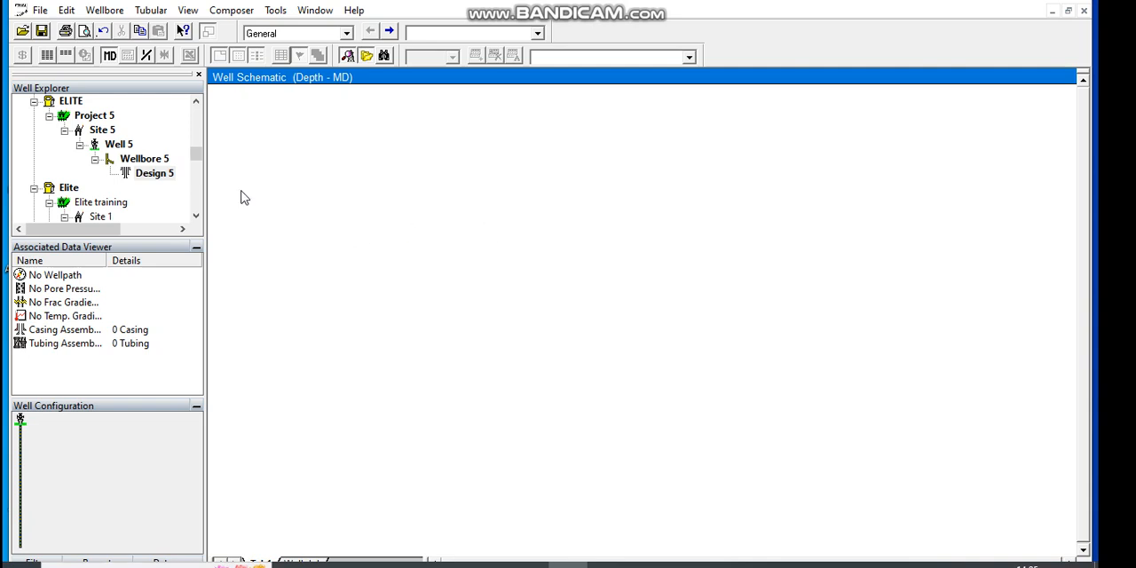
Step: Reopen the general settings of Wellbore 5 and review the well depth and azimuth
{"action": "left_click", "coordinate": [347, 33]}
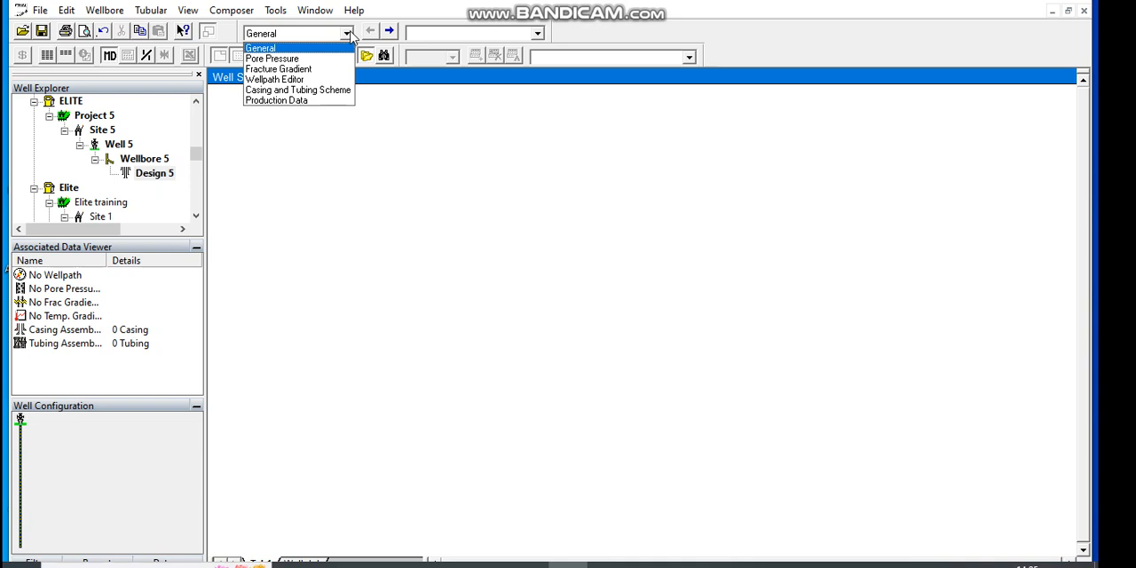
{"action": "left_click", "coordinate": [349, 34]}
{"action": "left_click", "coordinate": [388, 32]}
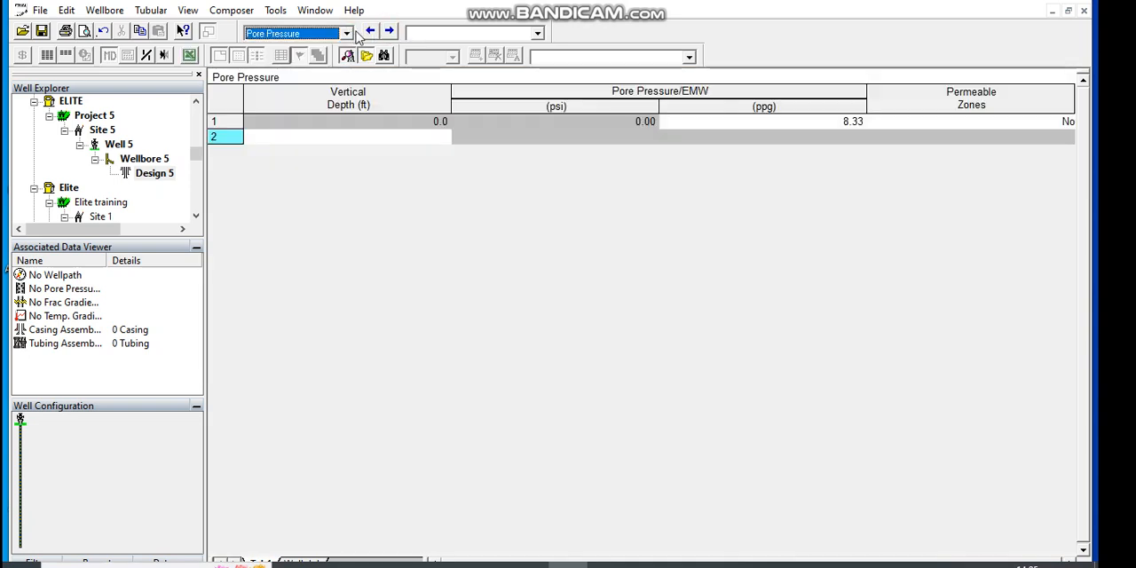
{"action": "left_click", "coordinate": [348, 34]}
{"action": "left_click", "coordinate": [313, 50]}
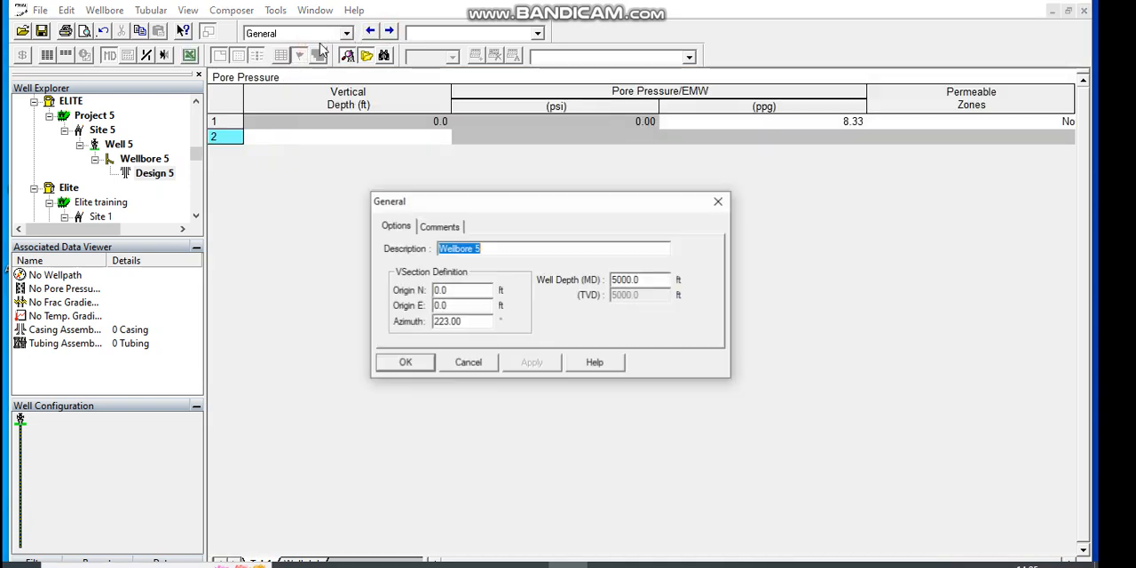
{"action": "left_click", "coordinate": [418, 367]}
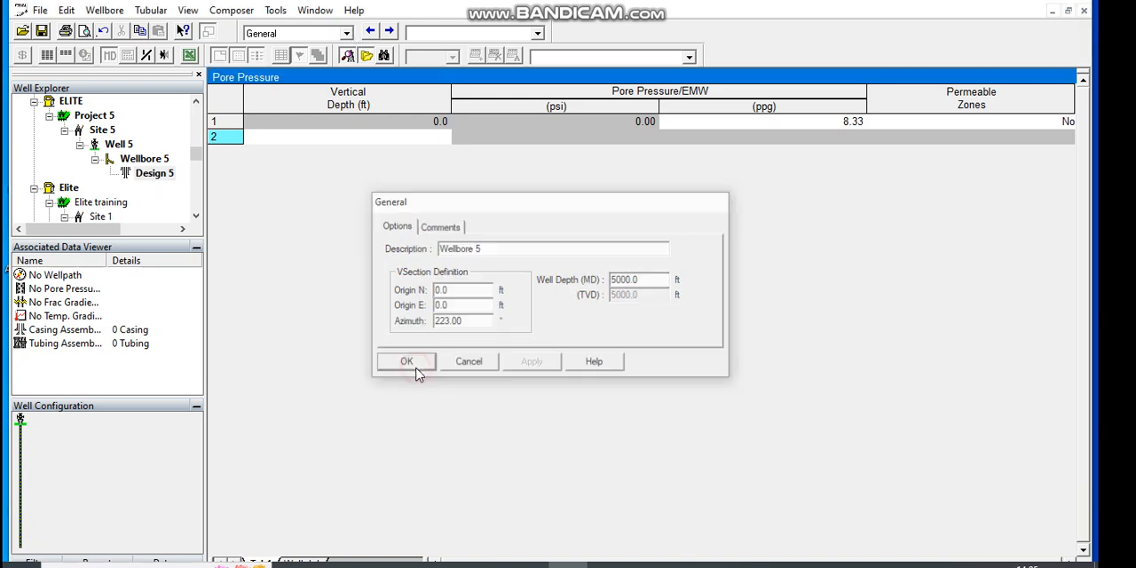
Step: Go to the Pore Pressure table and enter a vertical depth of 500 ft in the second row
{"action": "left_click", "coordinate": [390, 32]}
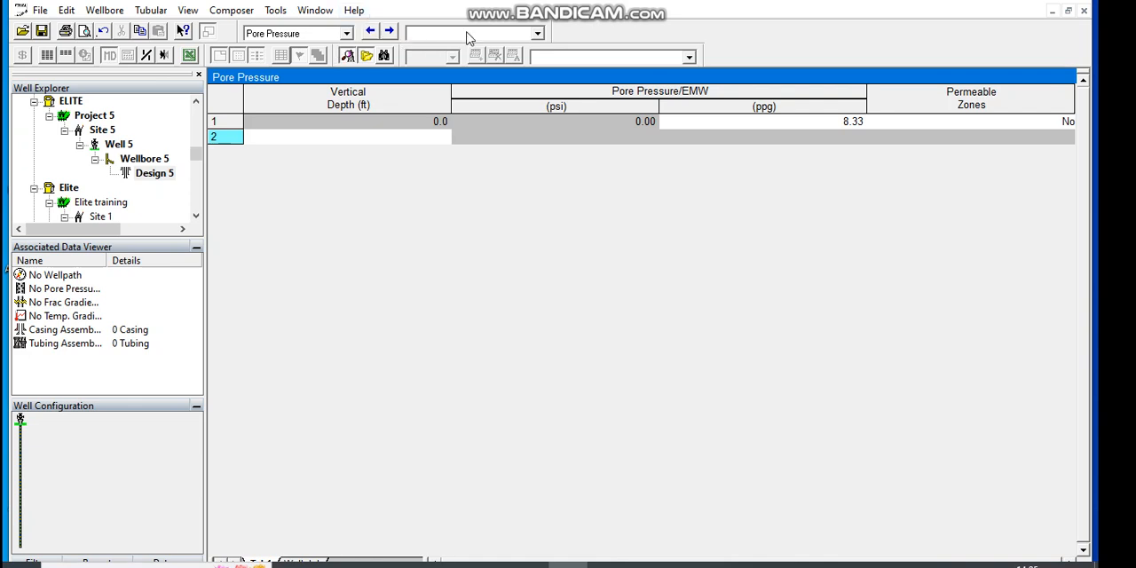
{"action": "left_click", "coordinate": [538, 33]}
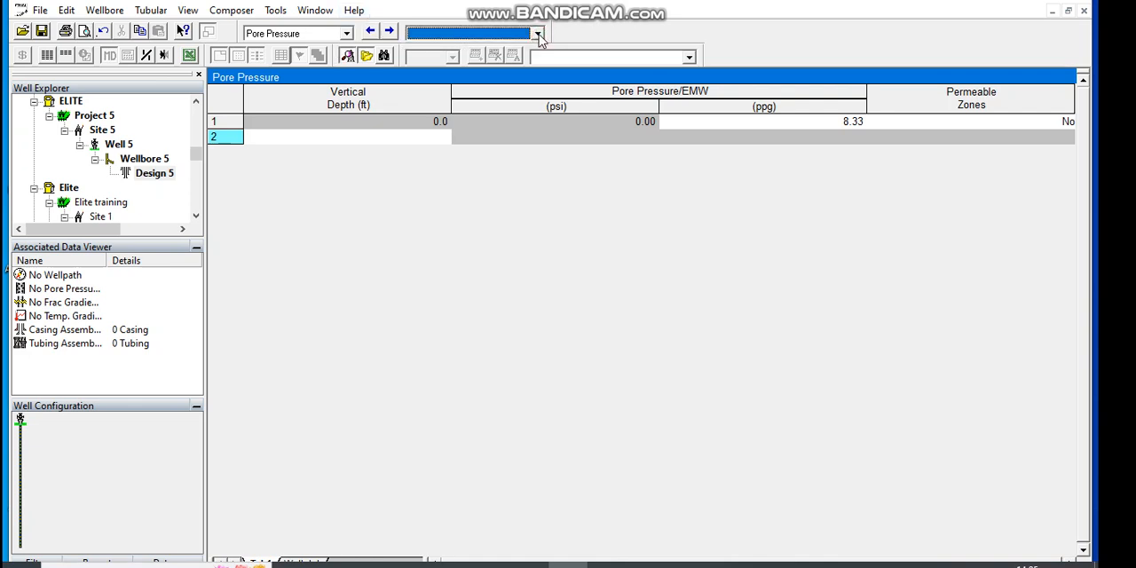
{"action": "left_click", "coordinate": [538, 34]}
{"action": "left_click", "coordinate": [351, 132]}
{"action": "left_click", "coordinate": [361, 140]}
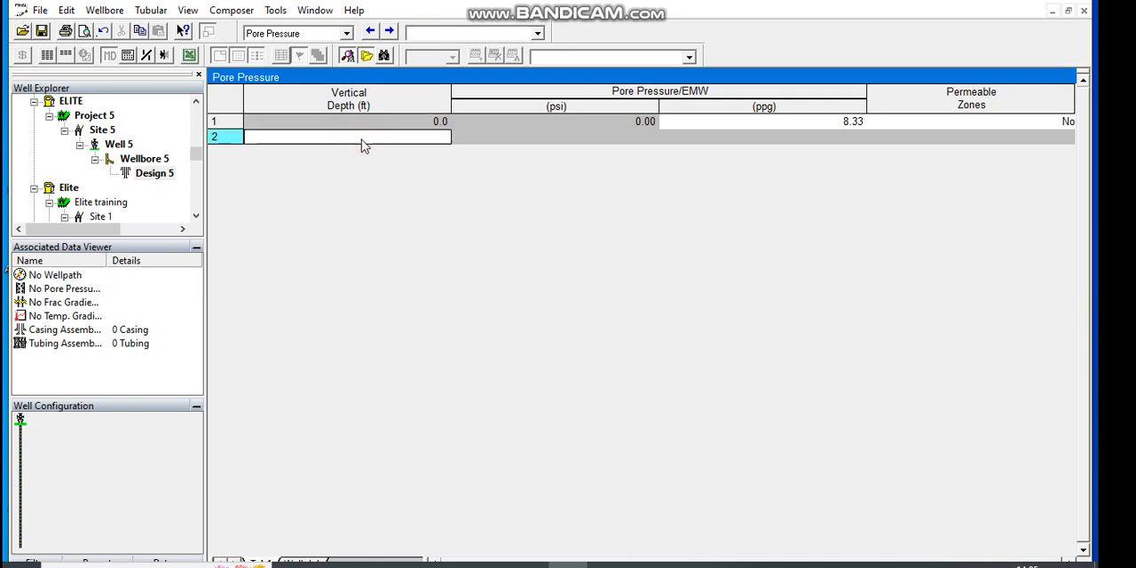
{"action": "left_click", "coordinate": [361, 140]}
{"action": "type", "text": "2"}
{"action": "key", "text": "BackSpace"}
{"action": "type", "text": "500"}
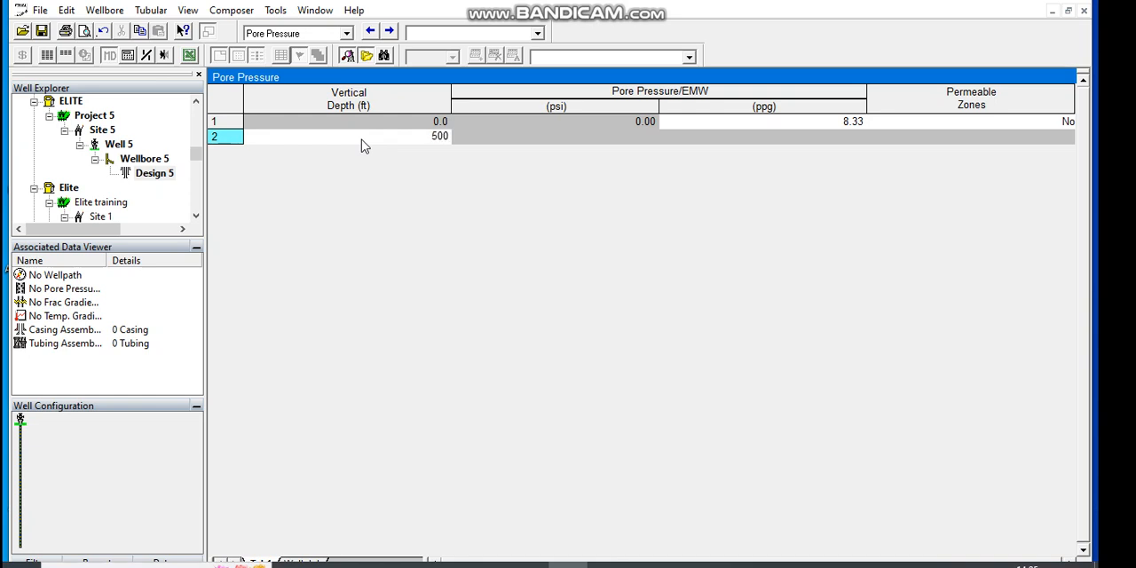
Step: Set the pore pressure at the 500 ft depth to 200 psi
{"action": "left_click", "coordinate": [514, 137]}
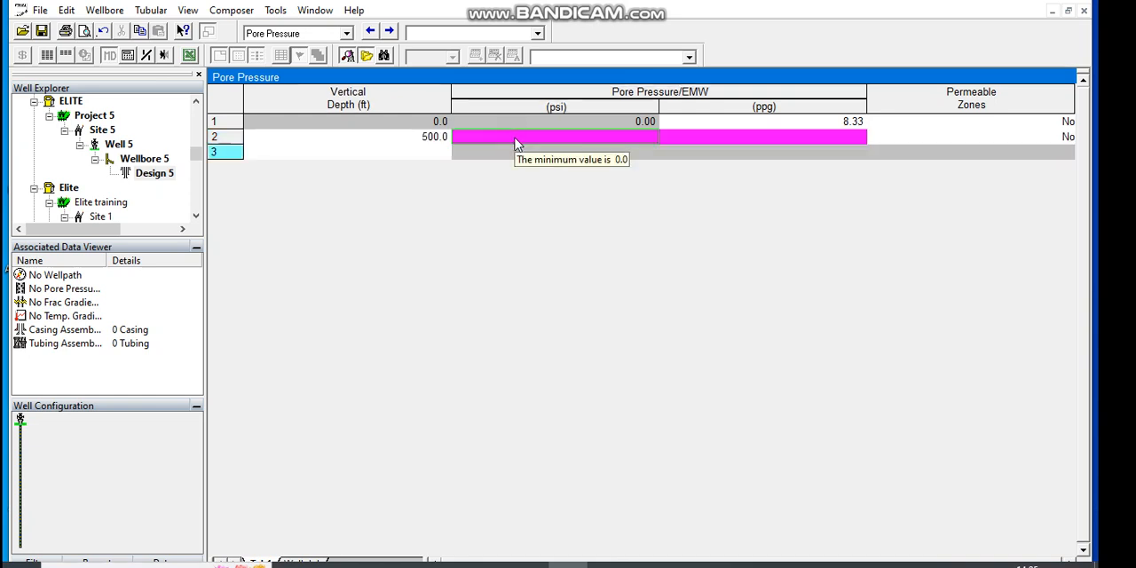
{"action": "type", "text": "2"}
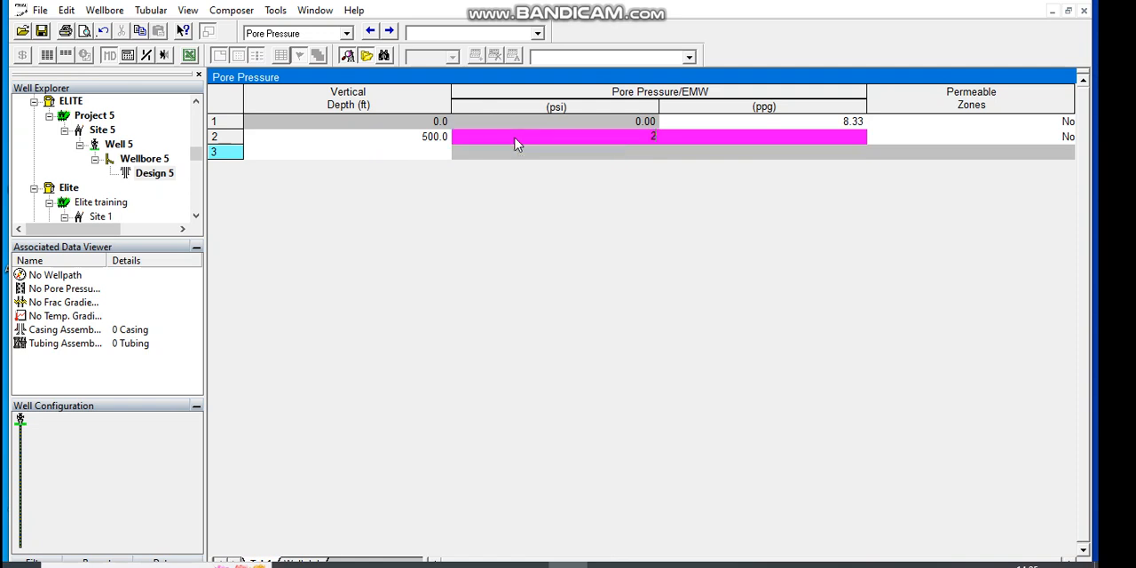
{"action": "type", "text": "00"}
{"action": "left_click", "coordinate": [738, 142]}
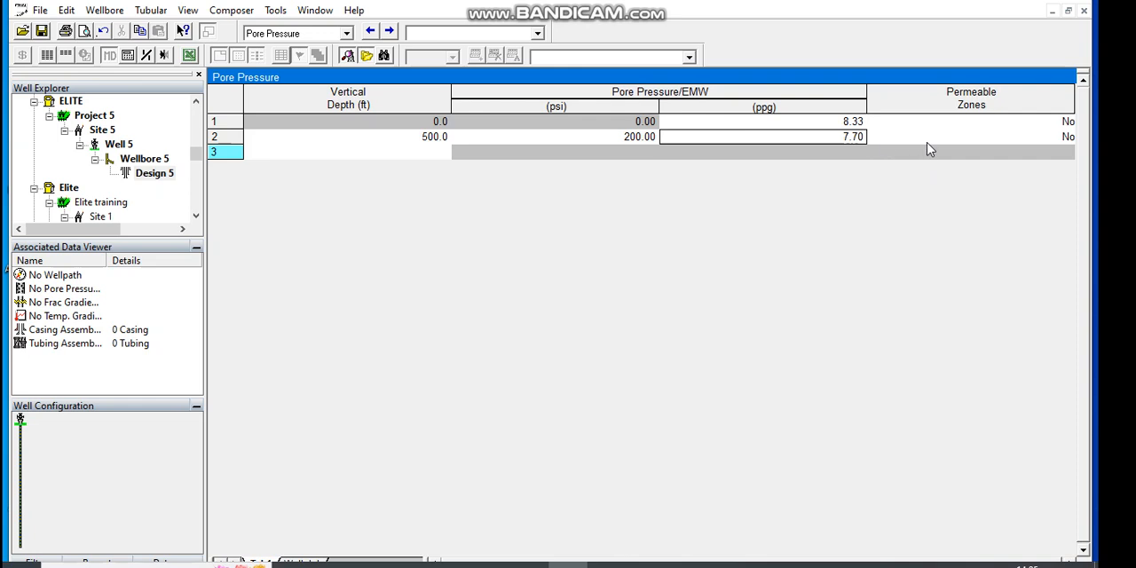
Step: Add a third pore pressure row with a vertical depth of 3000 ft and a pressure of 500 psi
{"action": "left_click", "coordinate": [426, 154]}
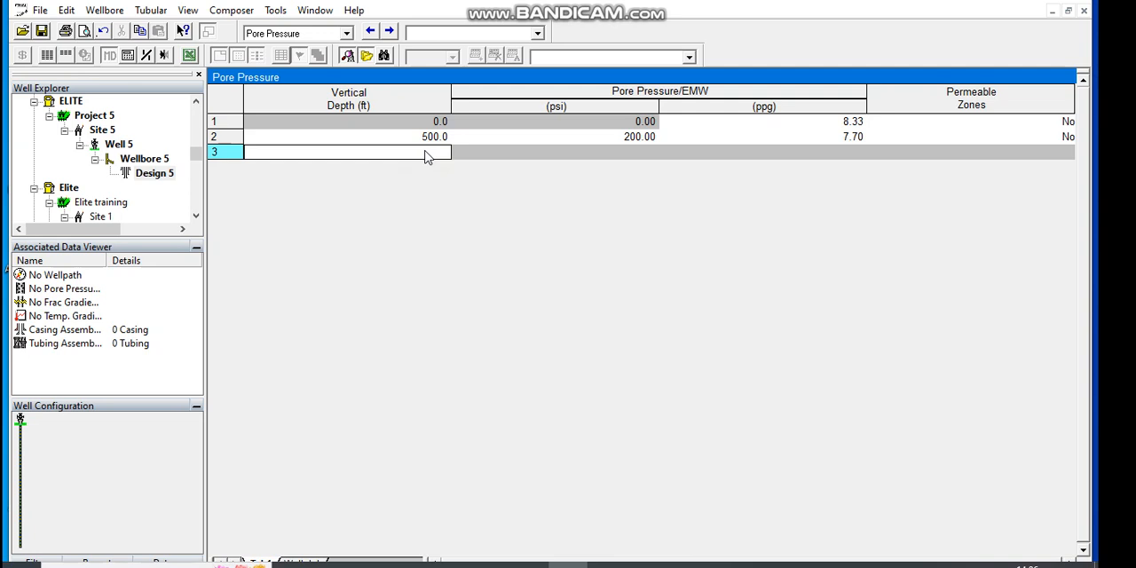
{"action": "type", "text": "30000"}
{"action": "key", "text": "BackSpace"}
{"action": "left_click", "coordinate": [562, 149]}
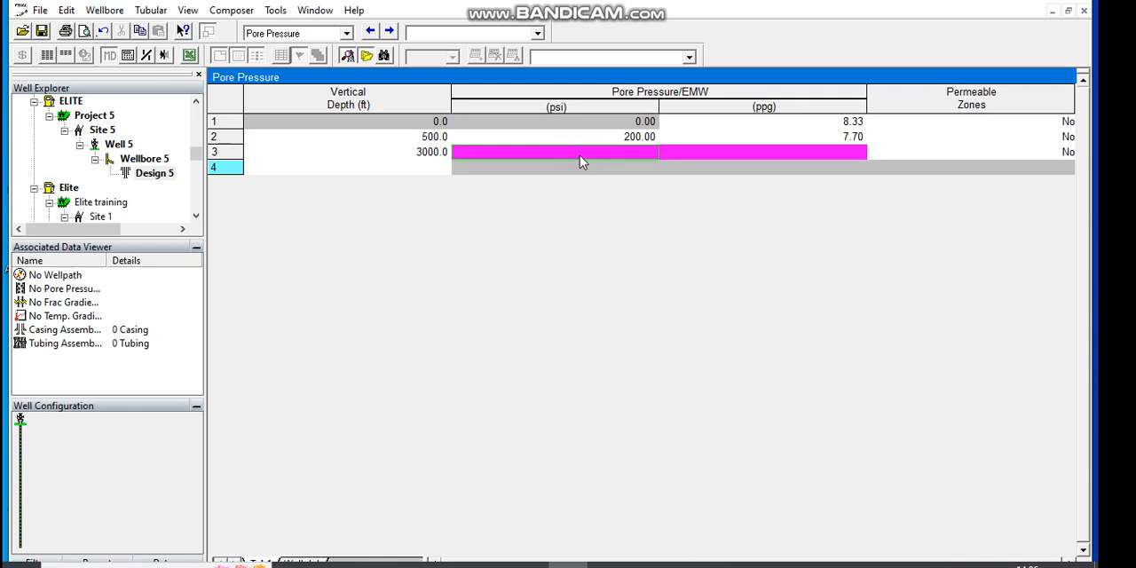
{"action": "type", "text": "500"}
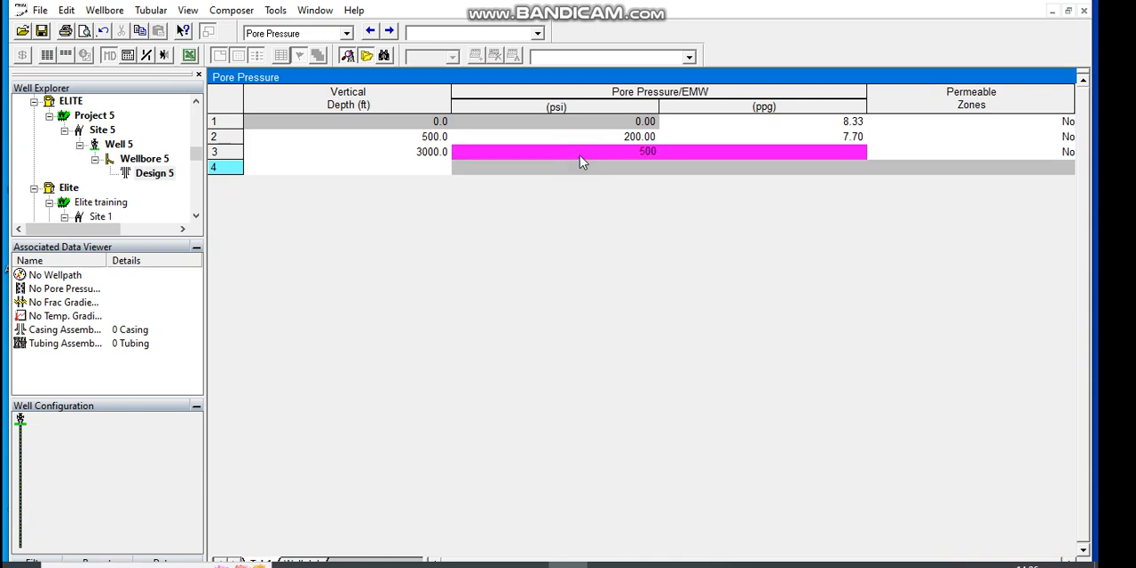
{"action": "left_click", "coordinate": [826, 155]}
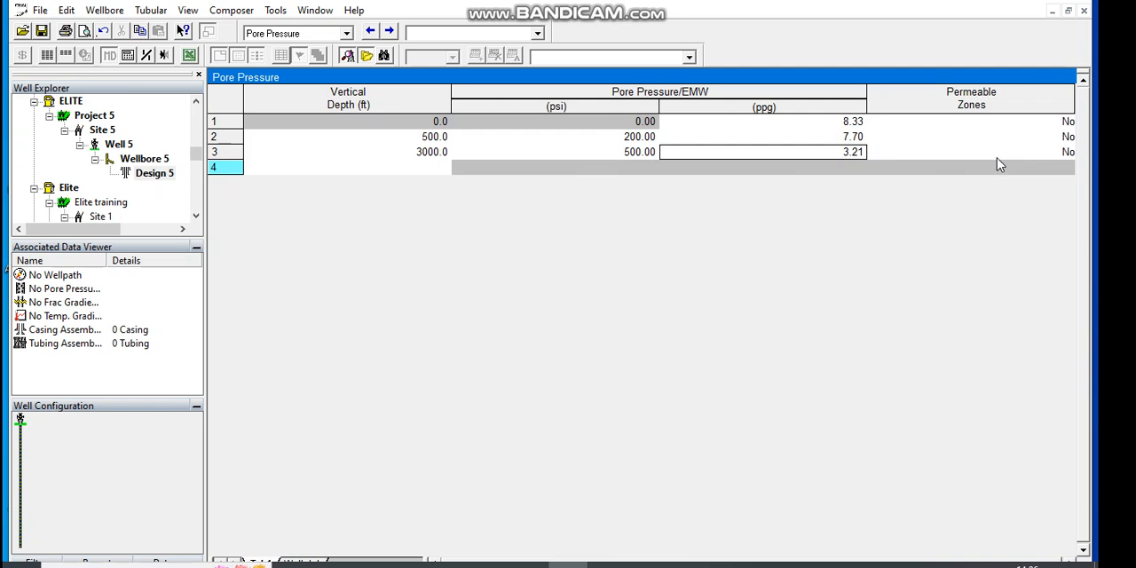
Step: Add a fourth pore pressure row at 5000 ft with 800 psi and set its permeable zone to Yes
{"action": "left_click", "coordinate": [420, 169]}
{"action": "type", "text": "5000"}
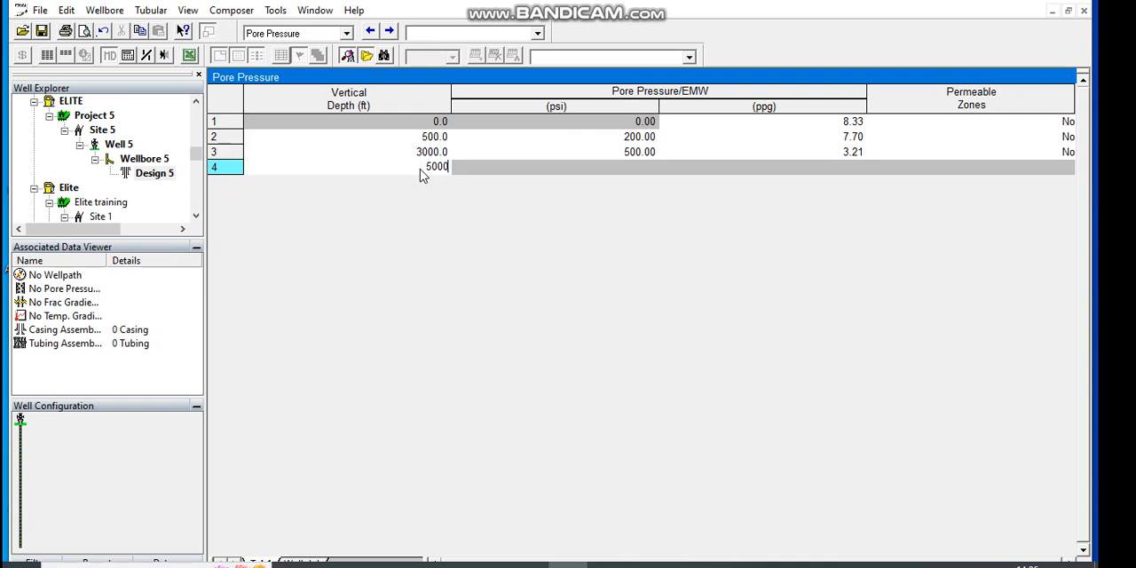
{"action": "left_click", "coordinate": [572, 174]}
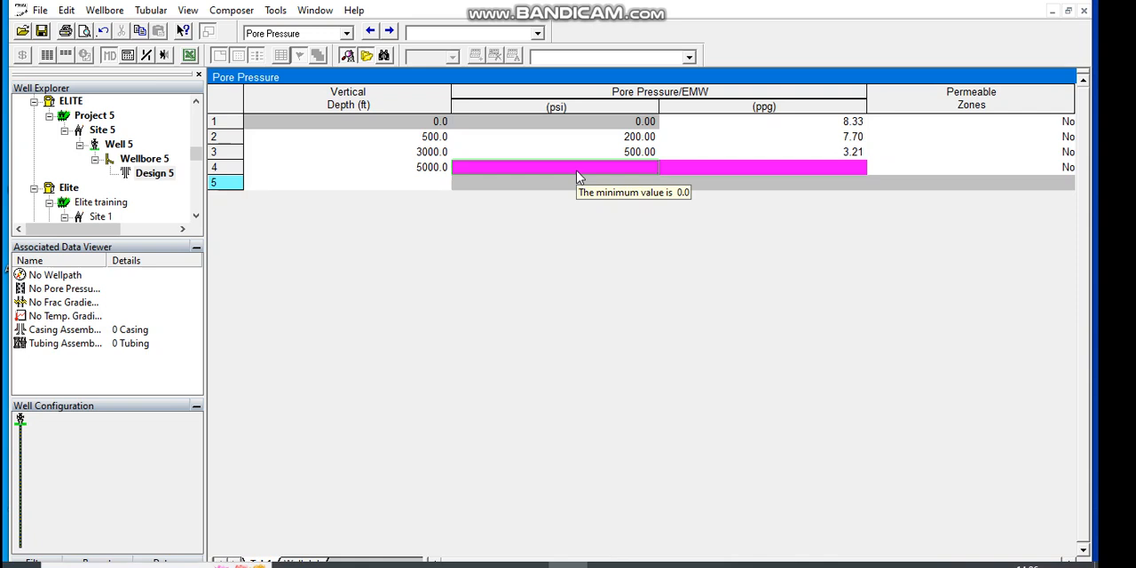
{"action": "type", "text": "800"}
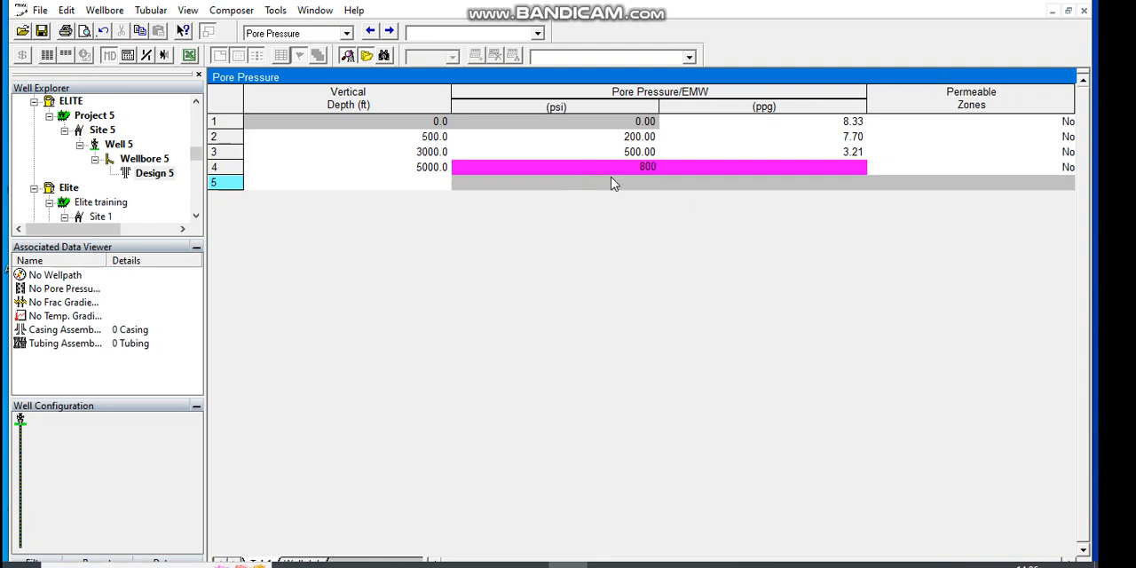
{"action": "left_click", "coordinate": [718, 168]}
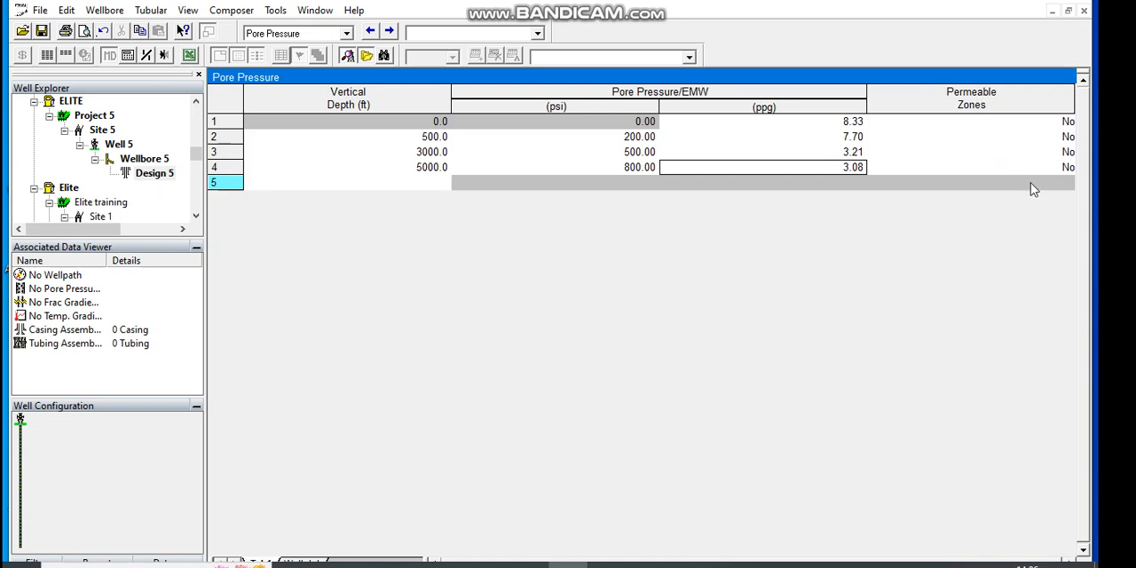
{"action": "left_click", "coordinate": [1056, 166]}
{"action": "left_click", "coordinate": [1056, 166]}
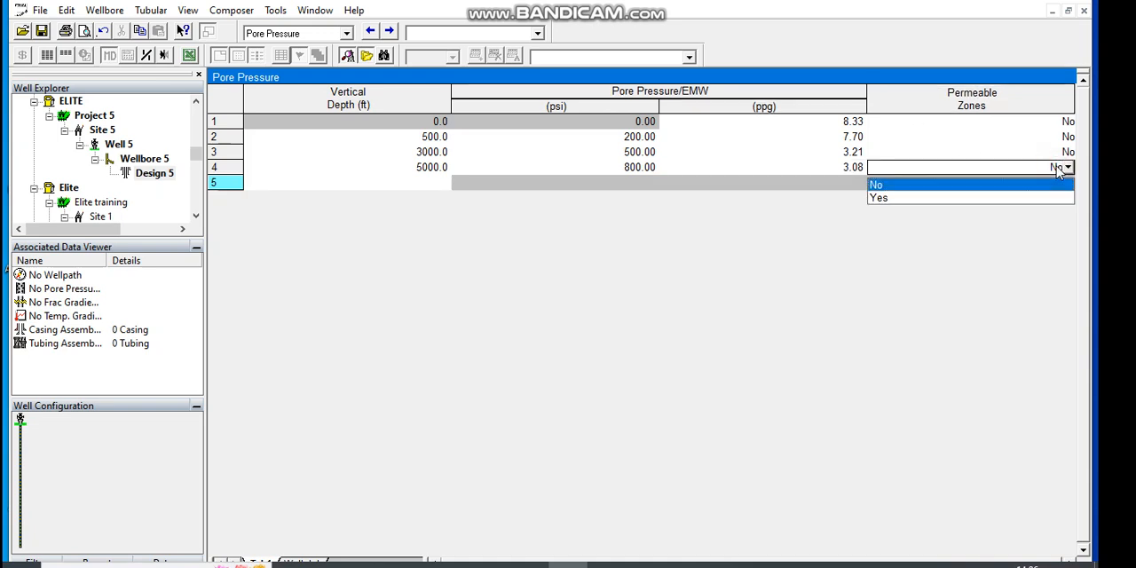
{"action": "left_click", "coordinate": [957, 198]}
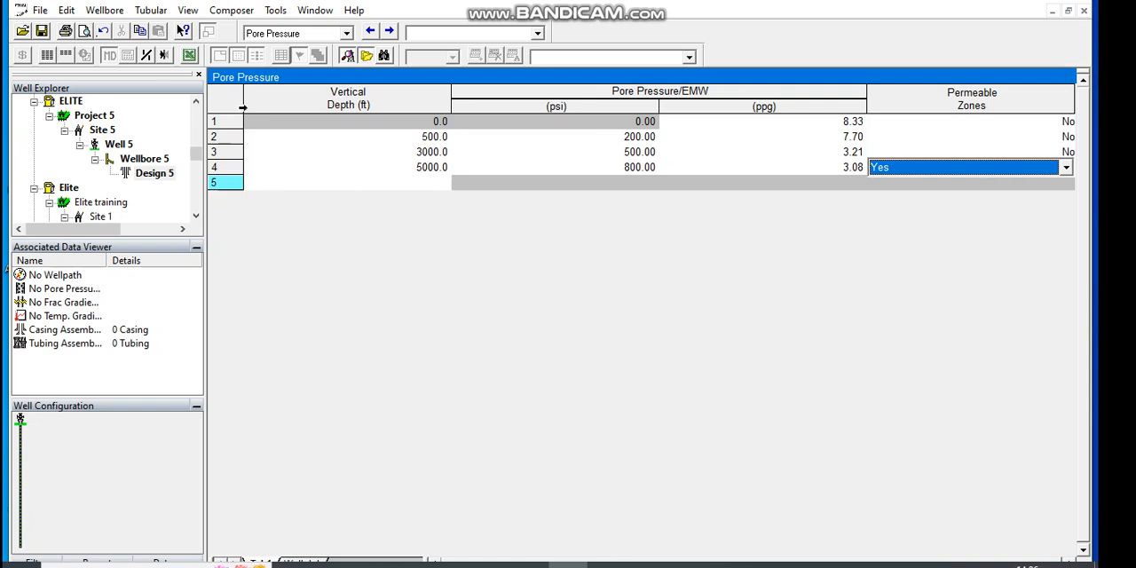
Step: Go to the Fracture Gradient table and enter a second row at 500 ft with a fracture pressure of 300 psi
{"action": "left_click", "coordinate": [391, 32]}
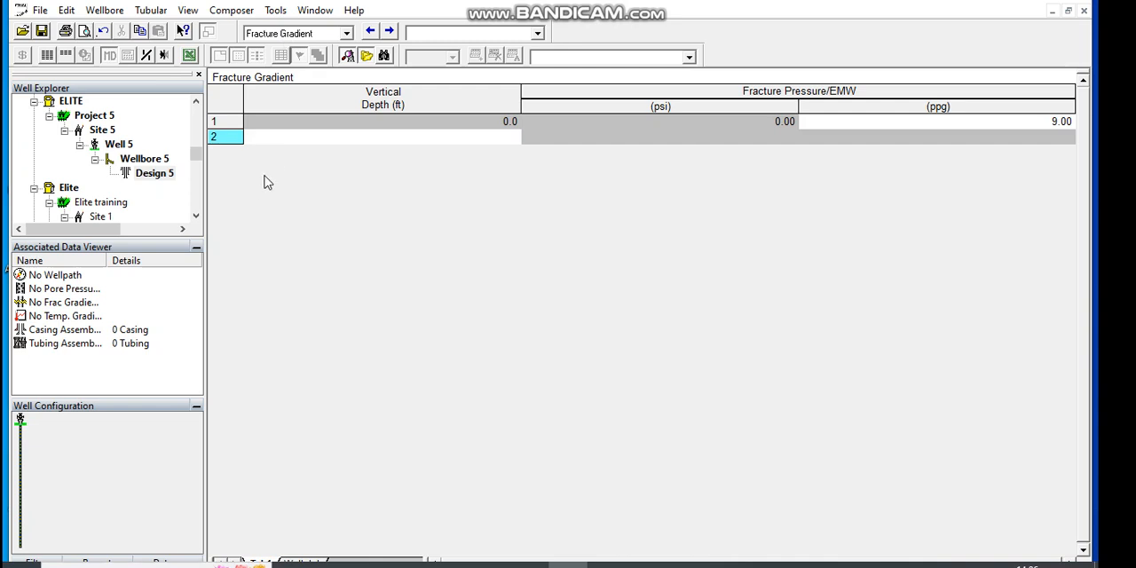
{"action": "left_click", "coordinate": [295, 139]}
{"action": "type", "text": "500"}
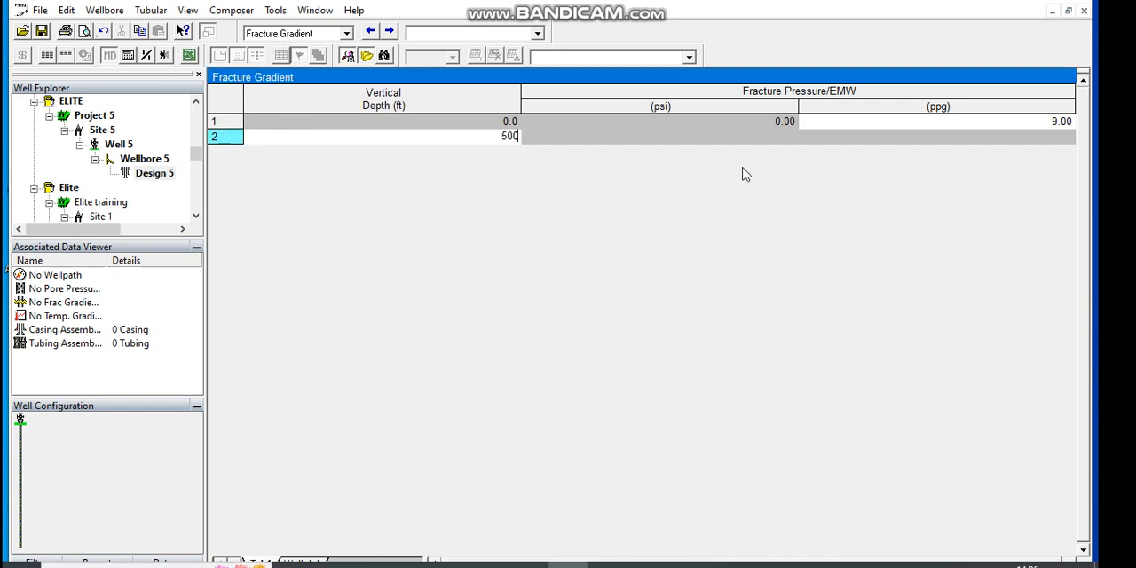
{"action": "key", "text": "Return"}
{"action": "mouse_move", "coordinate": [686, 139]}
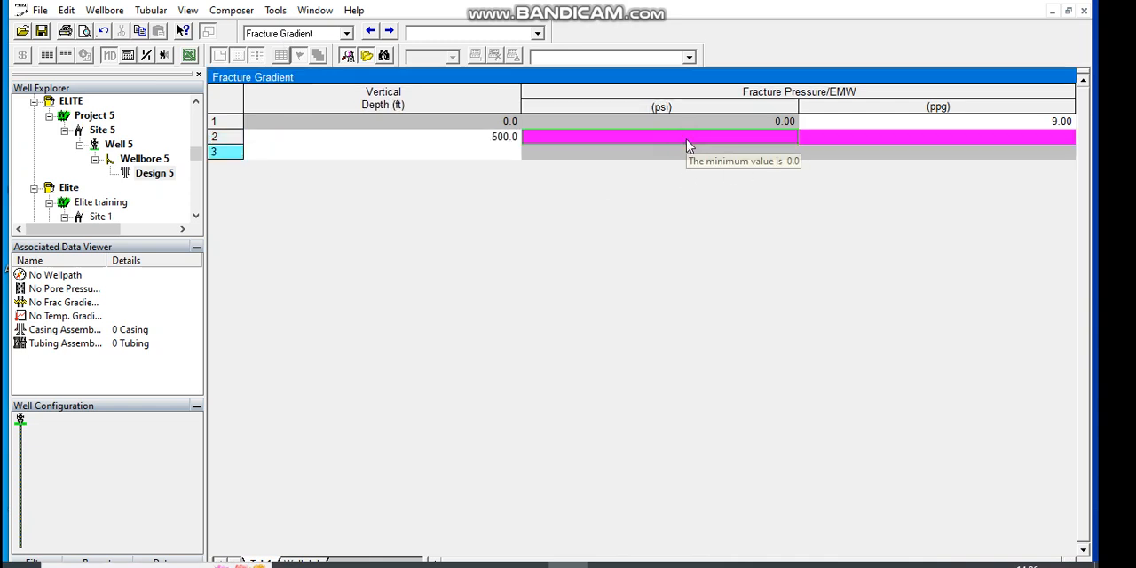
{"action": "left_click", "coordinate": [686, 139]}
{"action": "type", "text": "300"}
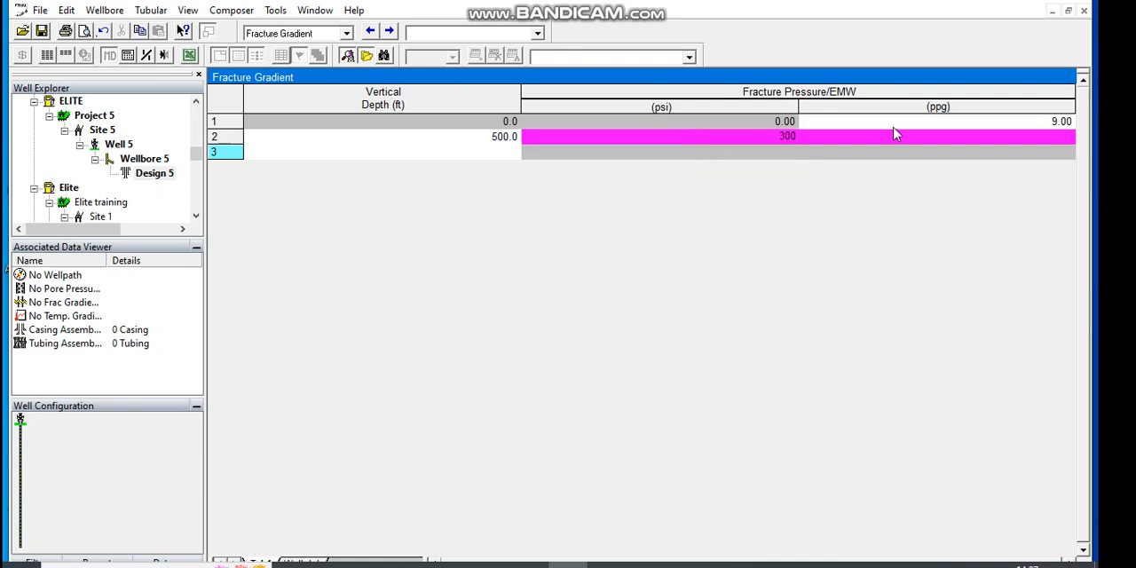
{"action": "left_click", "coordinate": [886, 139]}
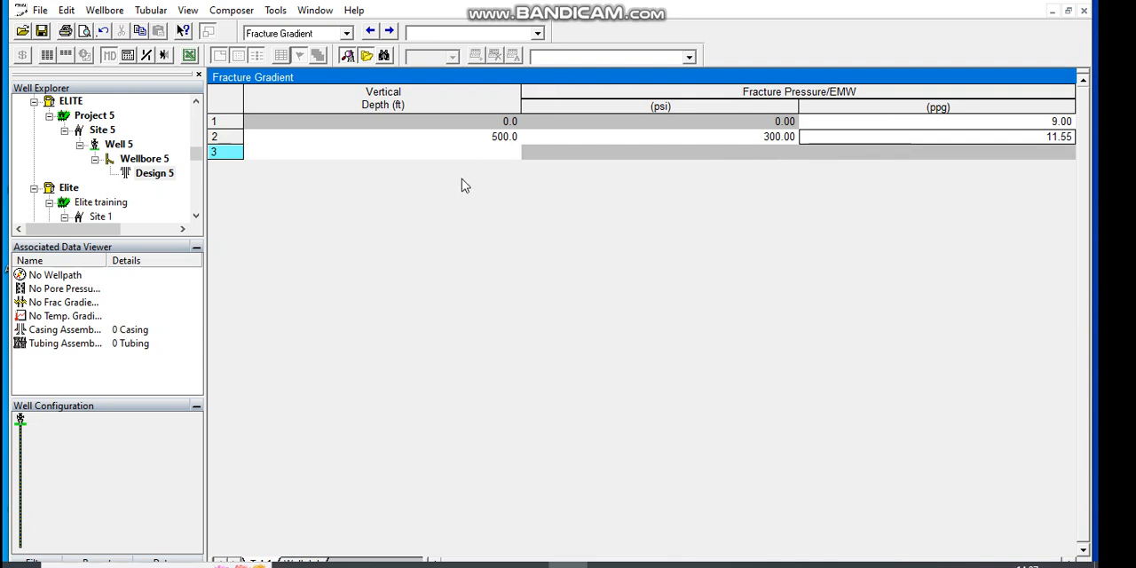
Step: Add a third fracture gradient row with a vertical depth of 3000 ft and a pressure of 650 psi
{"action": "left_click", "coordinate": [475, 153]}
{"action": "type", "text": "3000"}
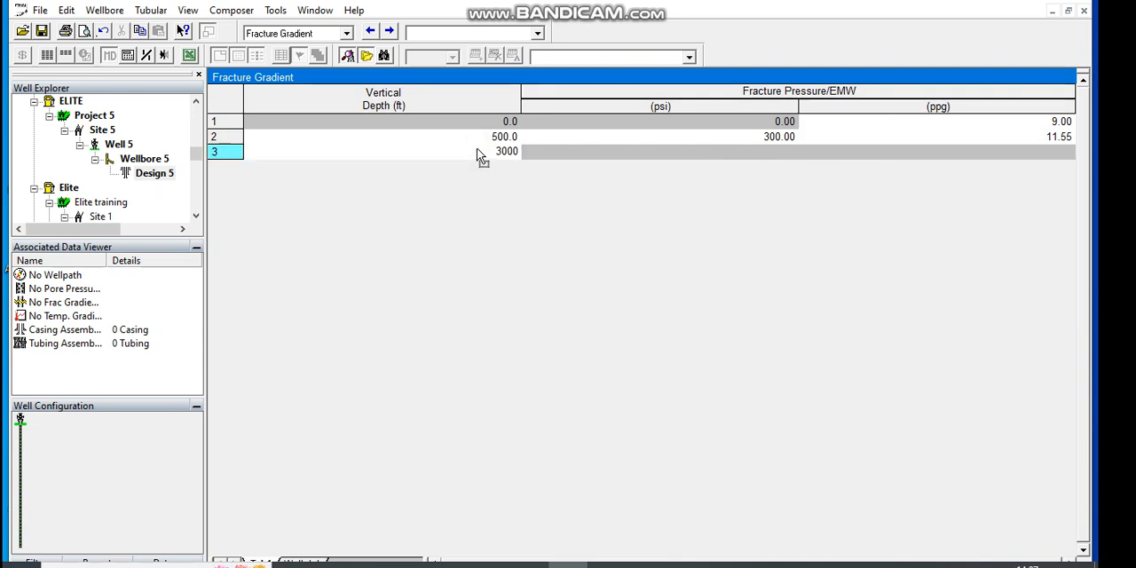
{"action": "left_click", "coordinate": [670, 158]}
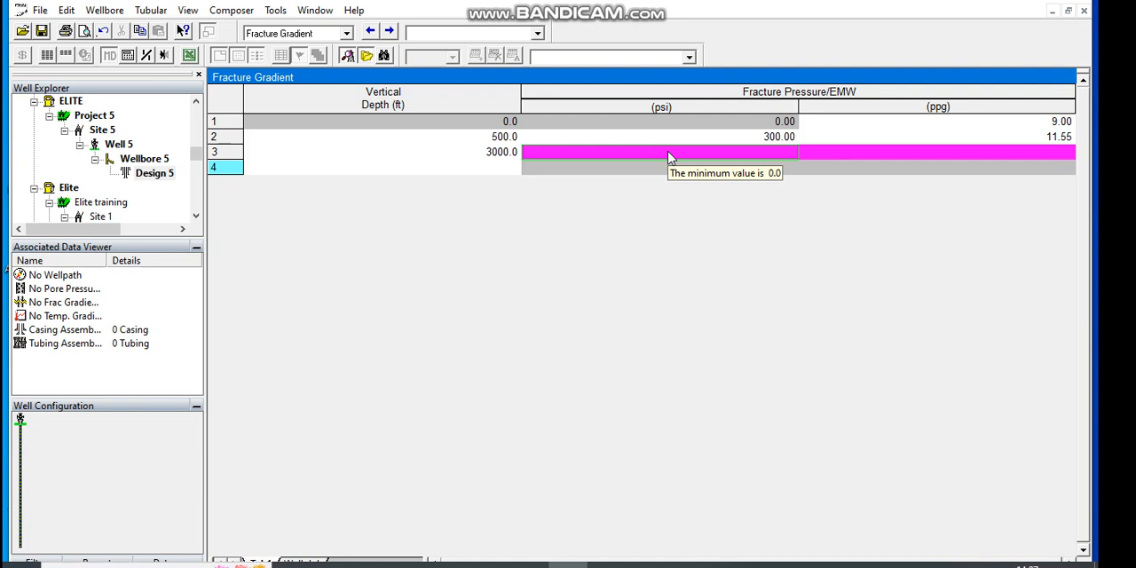
{"action": "type", "text": "65"}
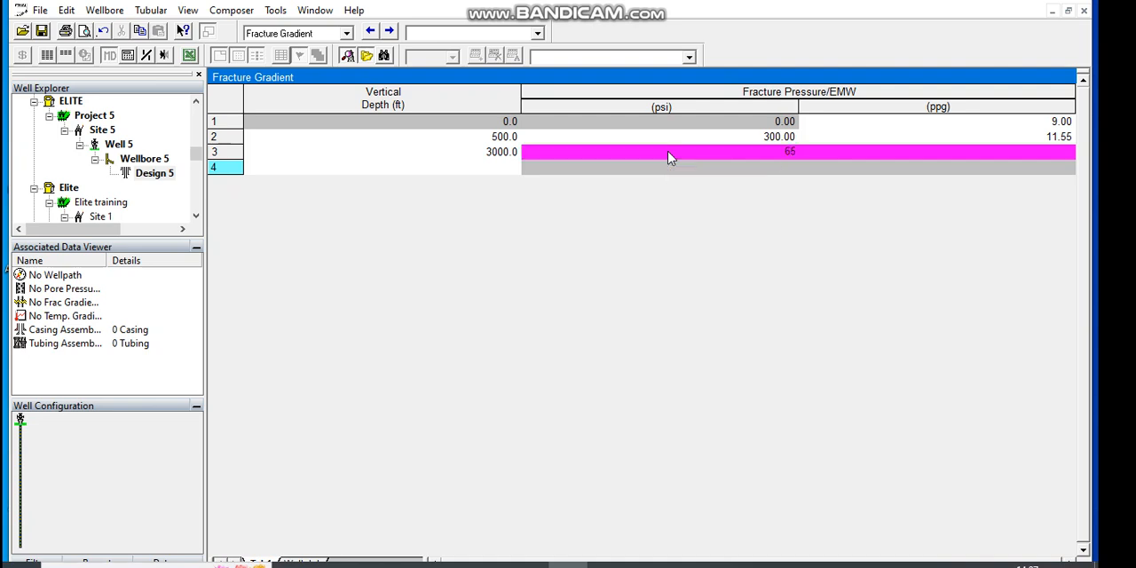
{"action": "type", "text": "0"}
Step: Add a fourth fracture gradient row with a vertical depth of 5000 ft and a pressure of 980 psi
{"action": "left_click", "coordinate": [501, 168]}
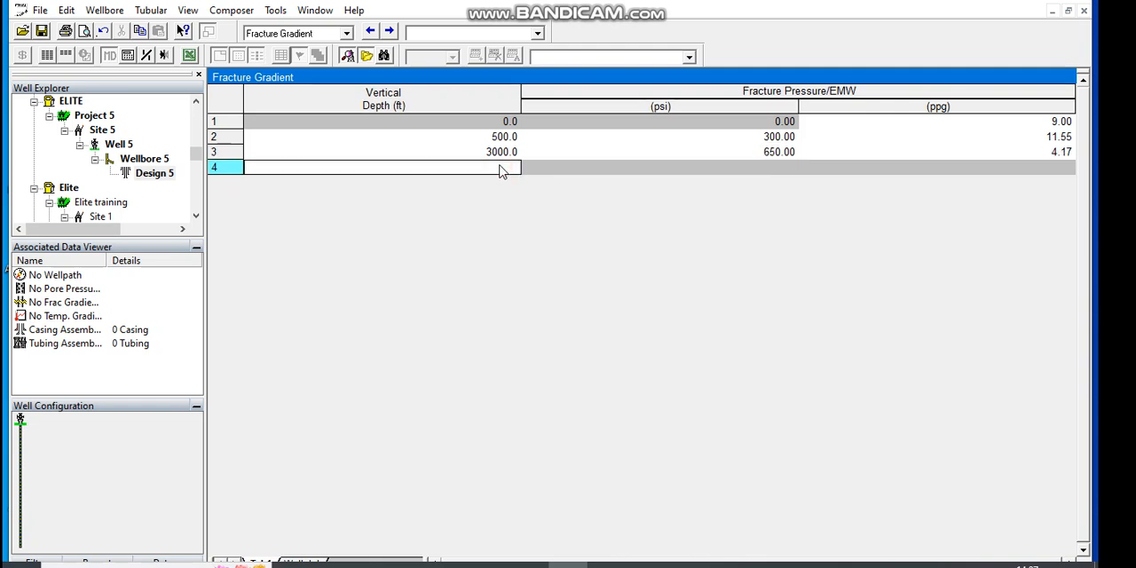
{"action": "type", "text": "500"}
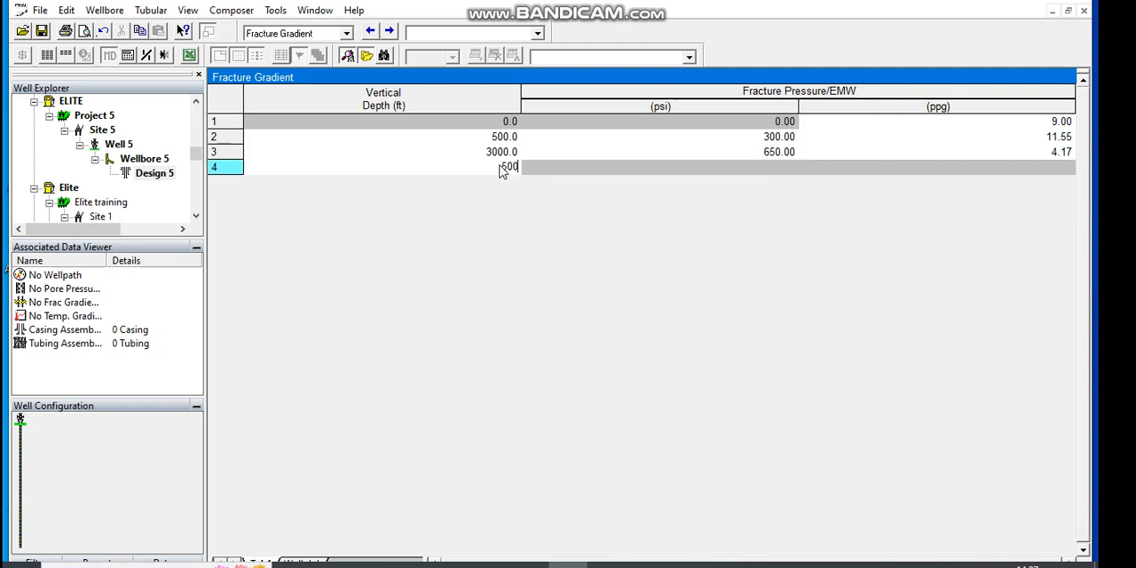
{"action": "type", "text": "0"}
{"action": "key", "text": "Return"}
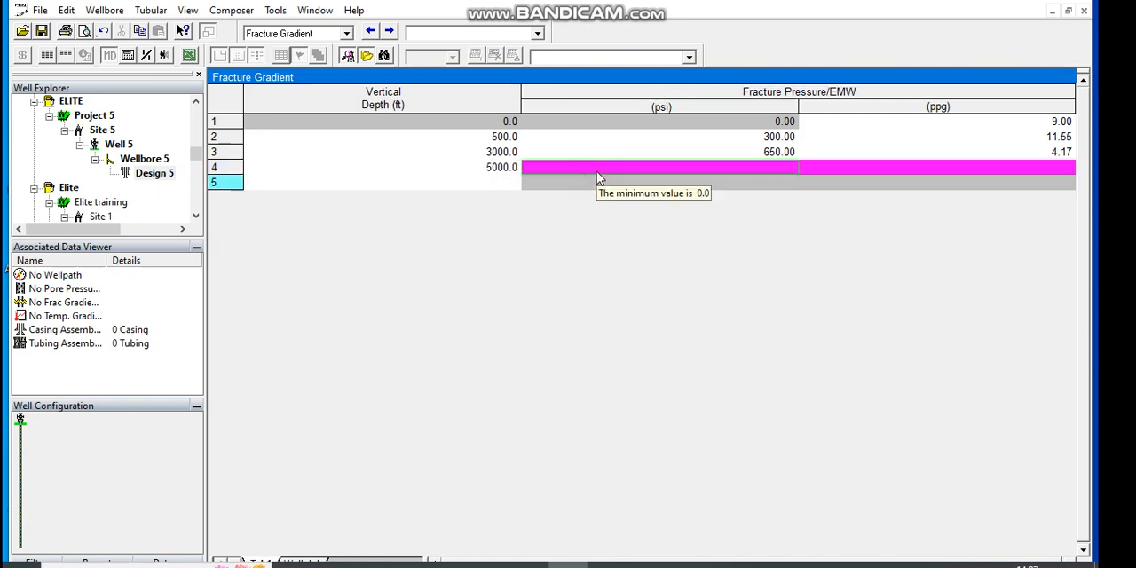
{"action": "type", "text": "980"}
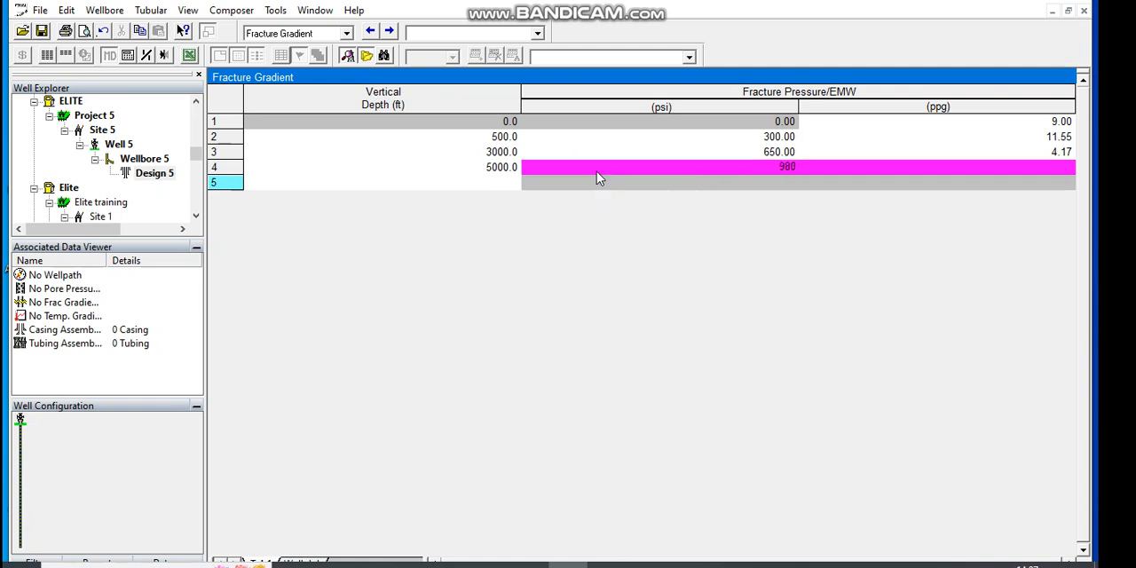
{"action": "left_click", "coordinate": [504, 182]}
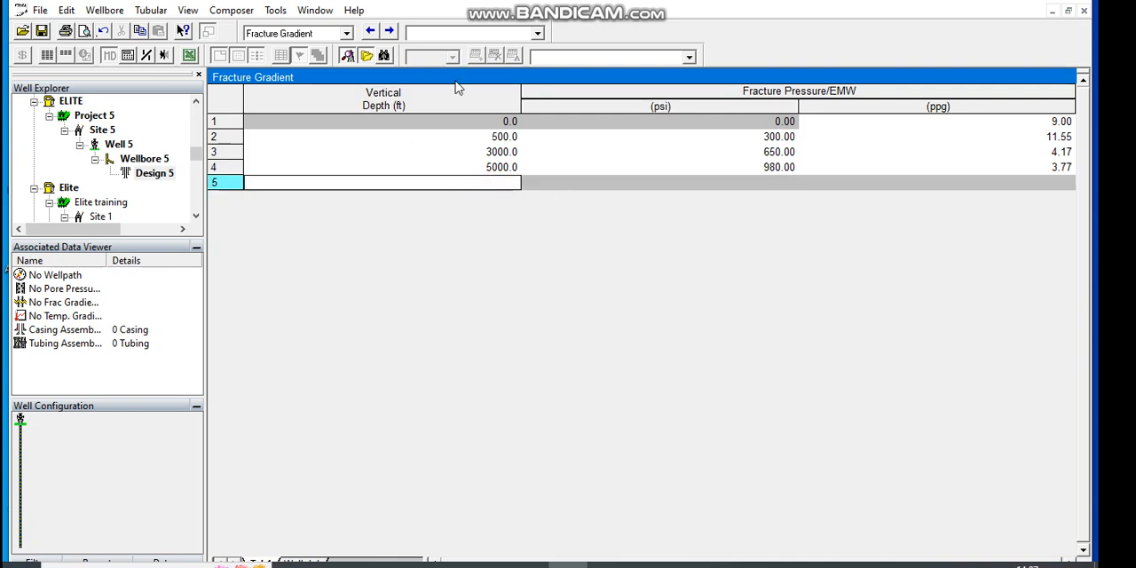
Step: Go to the Wellpath Editor and select cells in the Max DLS and DLS columns
{"action": "left_click", "coordinate": [390, 31]}
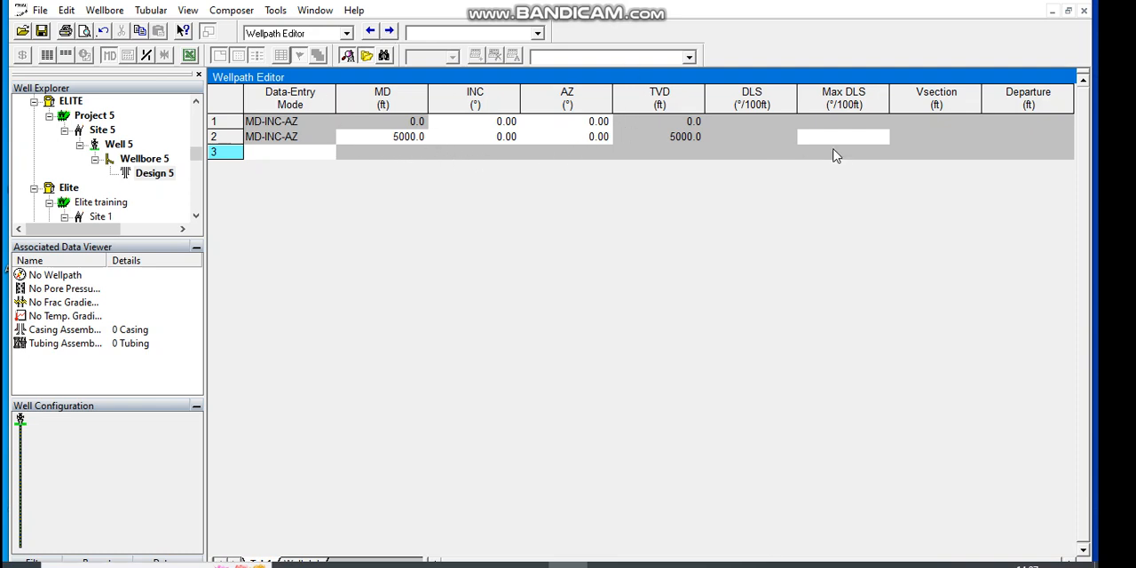
{"action": "left_click", "coordinate": [844, 142]}
{"action": "left_click", "coordinate": [729, 124]}
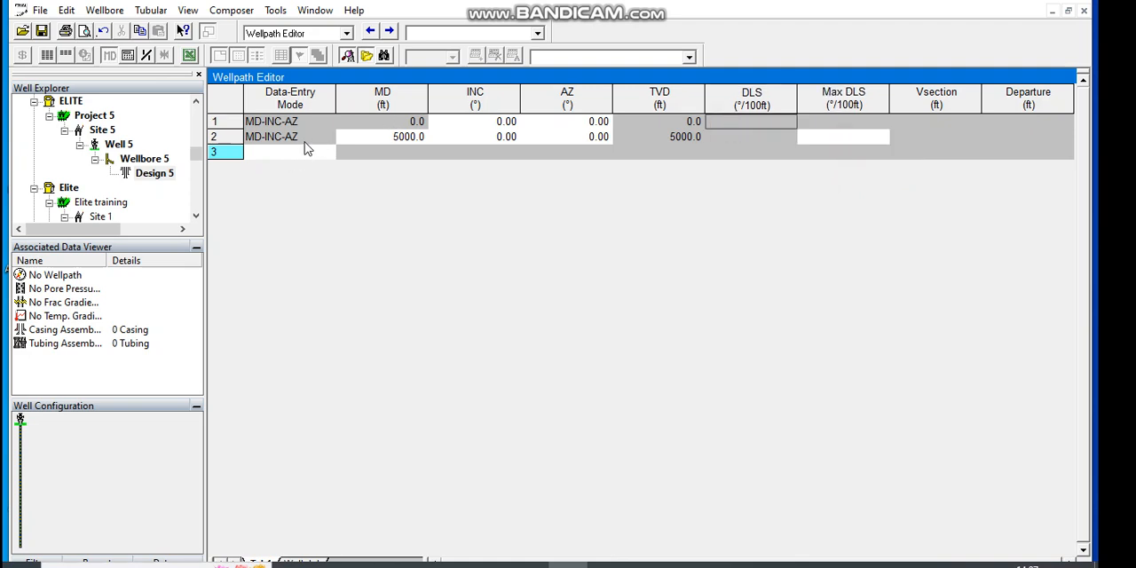
Step: Try to clear the inclination value in the second wellpath row
{"action": "left_click", "coordinate": [506, 142]}
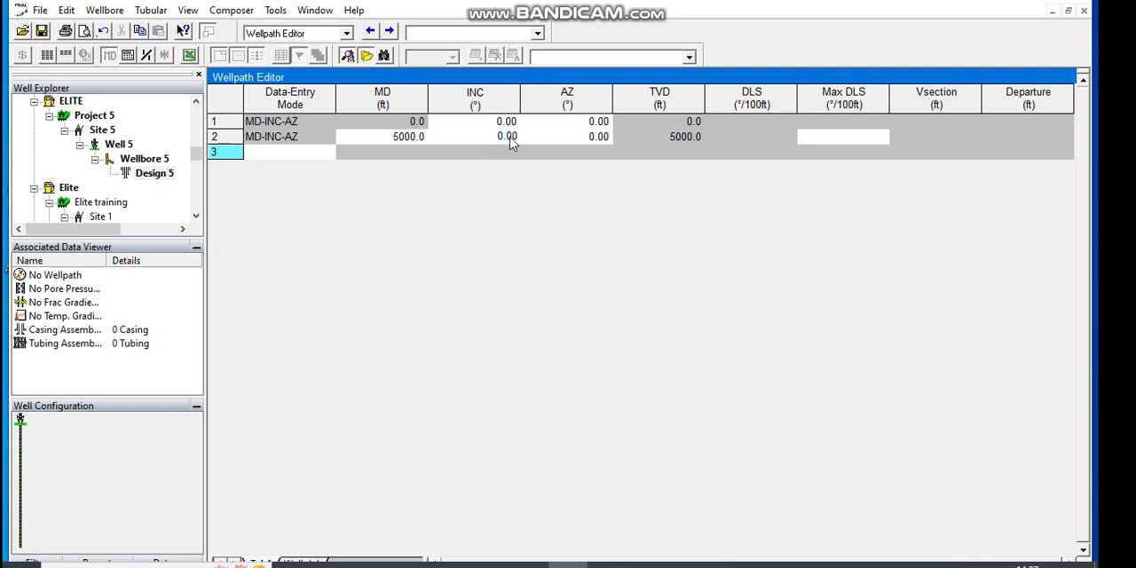
{"action": "key", "text": "BackSpace"}
{"action": "key", "text": "BackSpace"}
{"action": "key", "text": "BackSpace"}
{"action": "key", "text": "BackSpace"}
{"action": "left_click", "coordinate": [413, 145]}
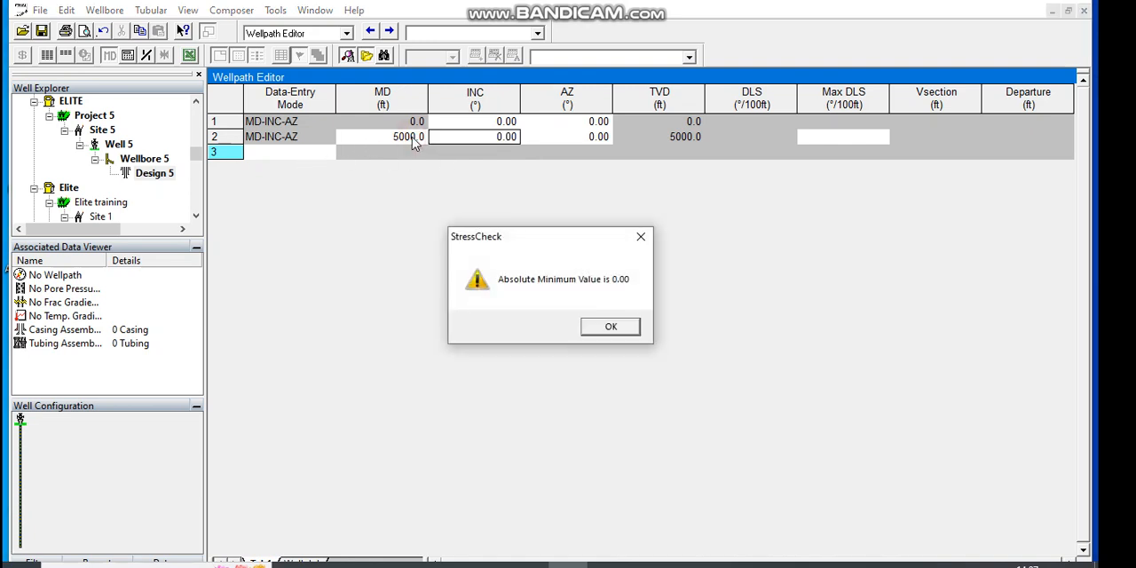
{"action": "left_click", "coordinate": [647, 244]}
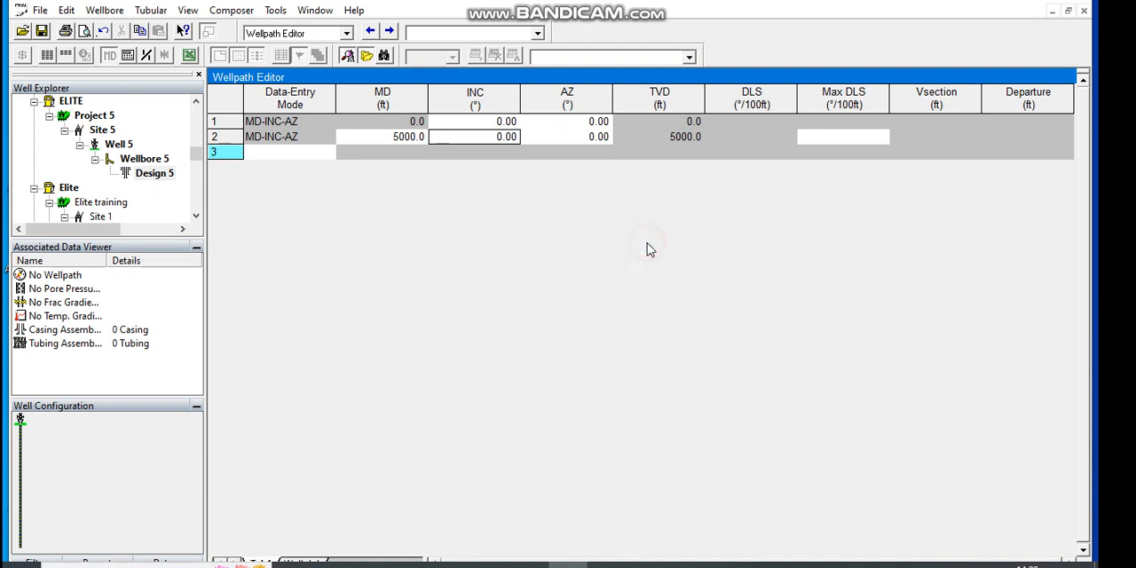
Step: Set the measured depth in the second wellpath row to 200 ft
{"action": "left_click", "coordinate": [413, 140]}
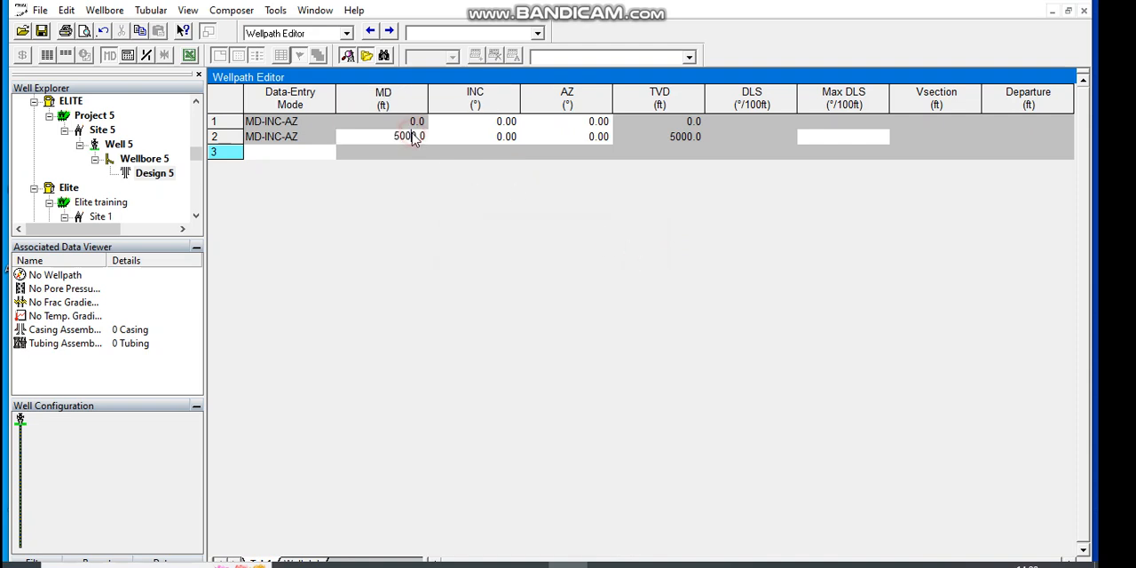
{"action": "key", "text": "BackSpace"}
{"action": "type", "text": "2000"}
{"action": "key", "text": "BackSpace"}
{"action": "left_click", "coordinate": [470, 138]}
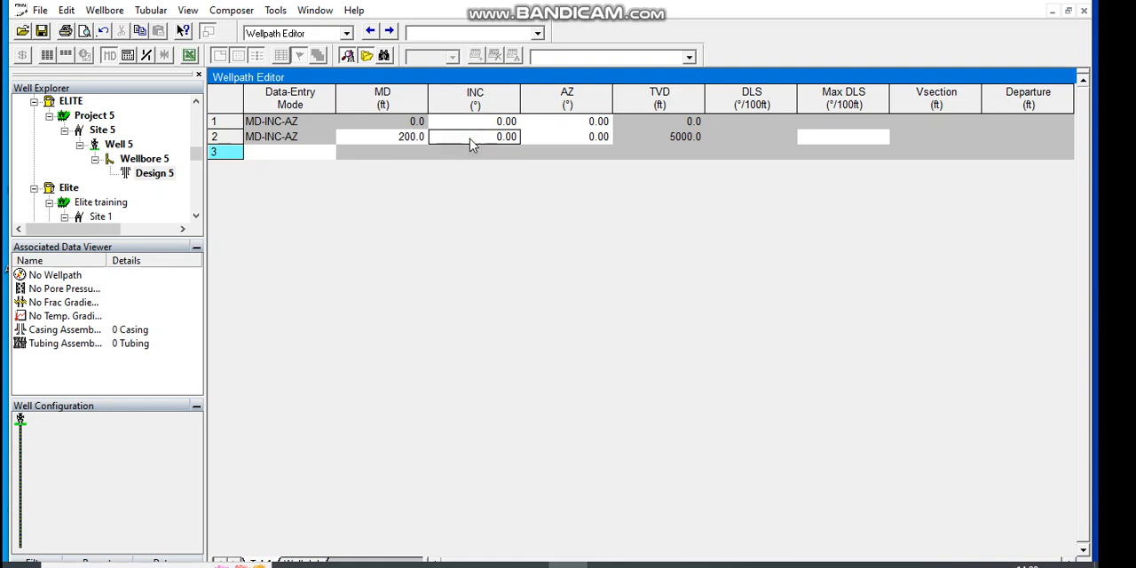
Step: Set the inclination in the second wellpath row to 15°
{"action": "left_click", "coordinate": [499, 138]}
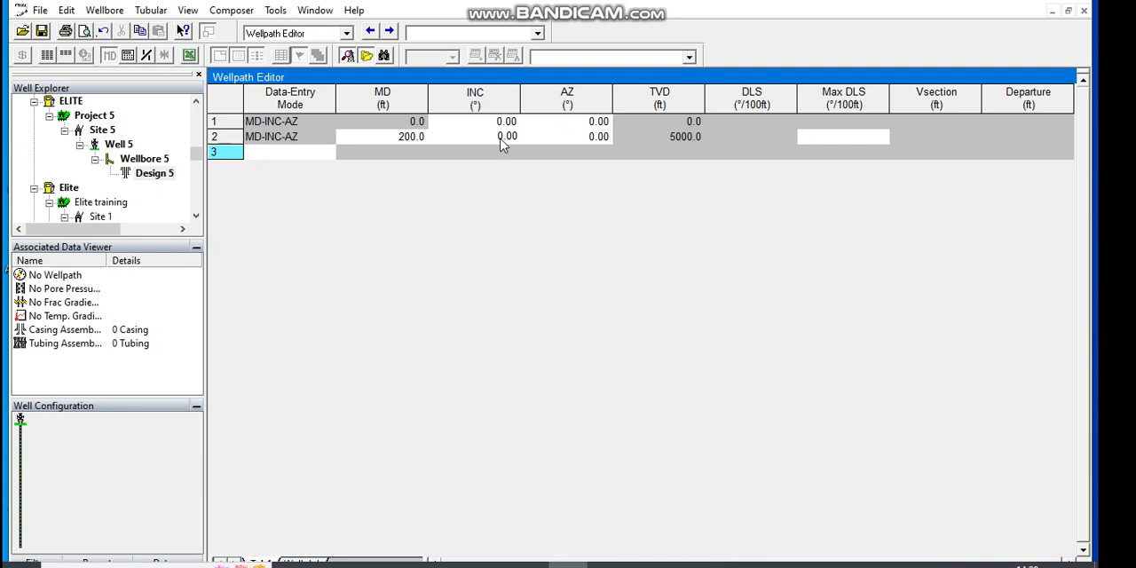
{"action": "key", "text": "BackSpace"}
{"action": "type", "text": "15"}
Step: Set the azimuth in the second wellpath row to 223°
{"action": "left_click", "coordinate": [582, 140]}
{"action": "left_click", "coordinate": [598, 138]}
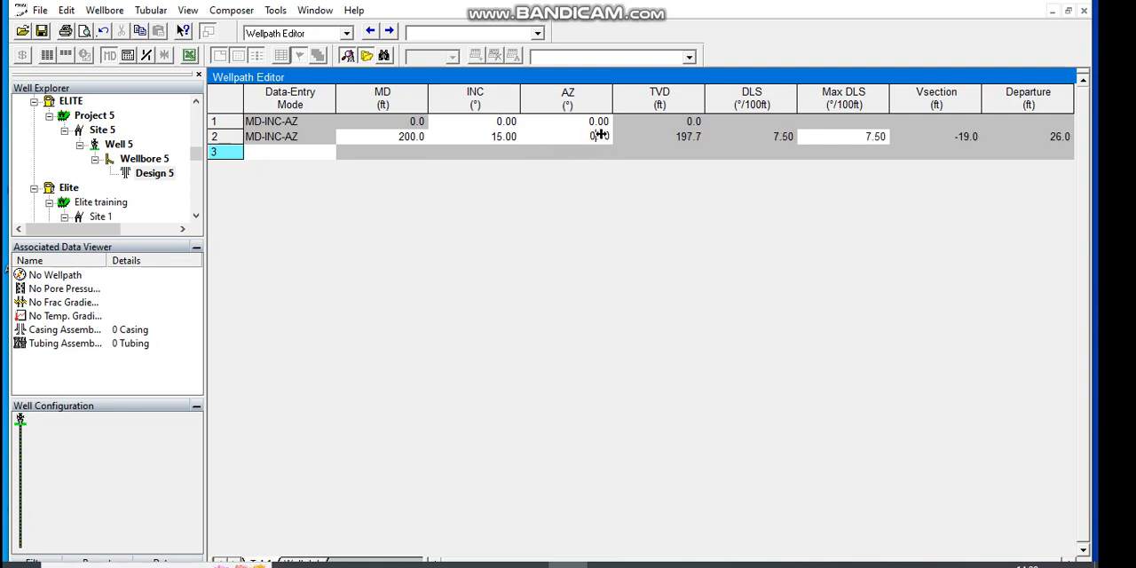
{"action": "left_click", "coordinate": [598, 138]}
{"action": "key", "text": "Tab"}
{"action": "left_click", "coordinate": [597, 137]}
{"action": "key", "text": "BackSpace"}
{"action": "key", "text": "BackSpace"}
{"action": "key", "text": "BackSpace"}
Step: Set the azimuth in the first wellpath row to 223°
{"action": "left_click", "coordinate": [599, 118]}
{"action": "left_click", "coordinate": [599, 119]}
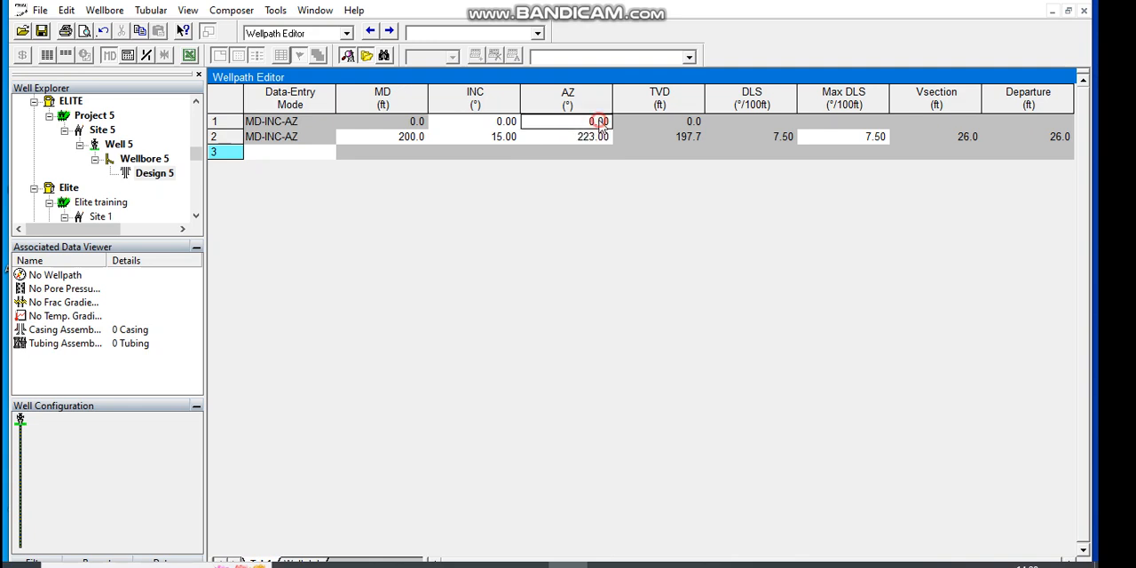
{"action": "key", "text": "BackSpace"}
{"action": "key", "text": "BackSpace"}
{"action": "key", "text": "BackSpace"}
{"action": "key", "text": "BackSpace"}
{"action": "type", "text": "223"}
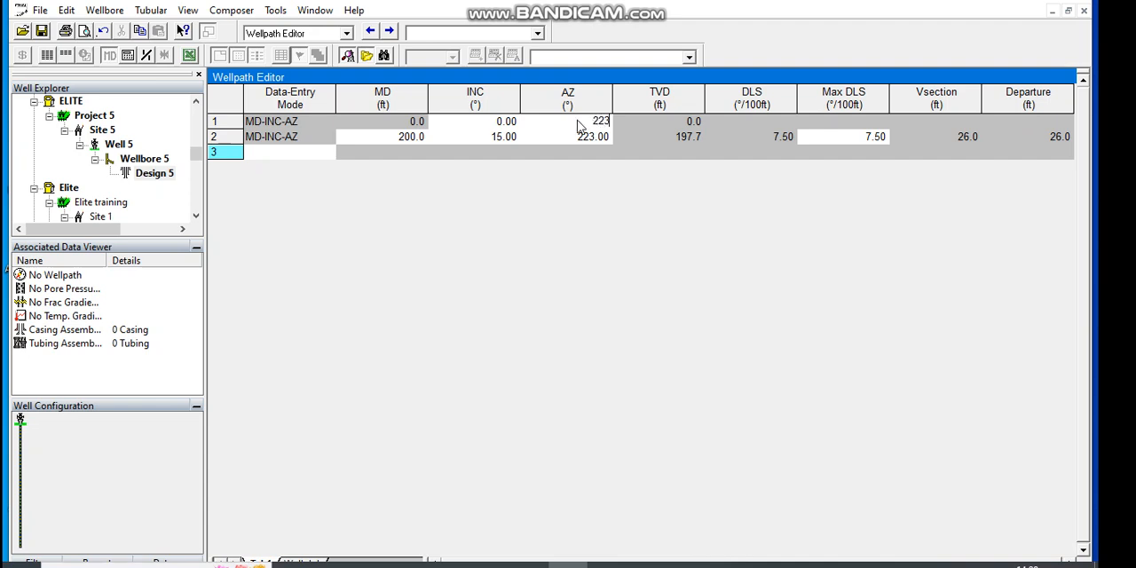
Step: Add a third wellpath row in MD-INC-AZ mode with a measured depth of 3000 ft
{"action": "left_click", "coordinate": [294, 155]}
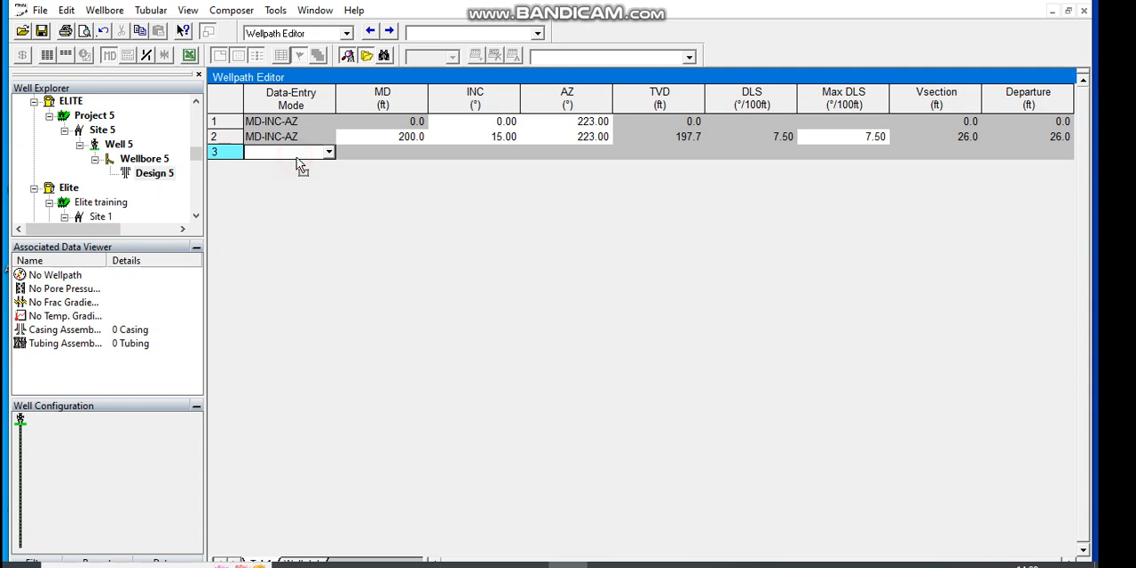
{"action": "left_click", "coordinate": [329, 154]}
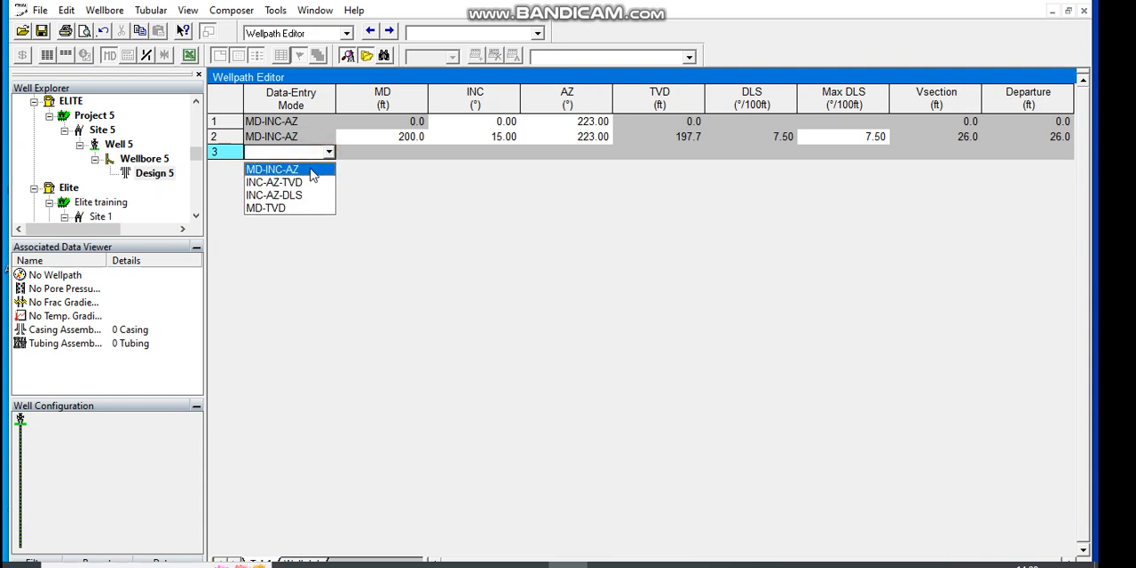
{"action": "left_click", "coordinate": [306, 168]}
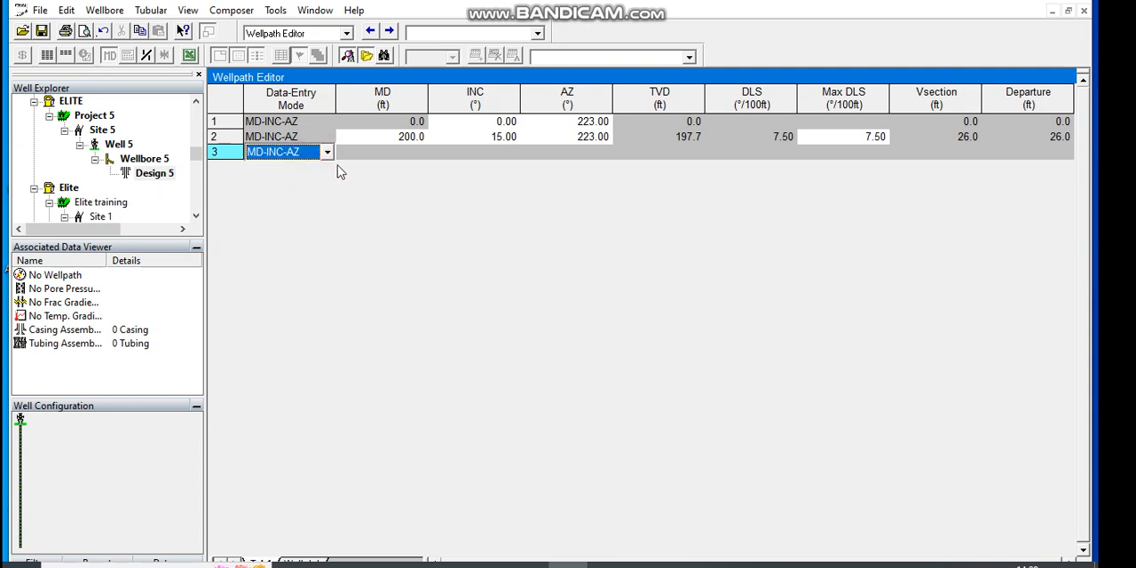
{"action": "left_click", "coordinate": [414, 157]}
{"action": "type", "text": "3000"}
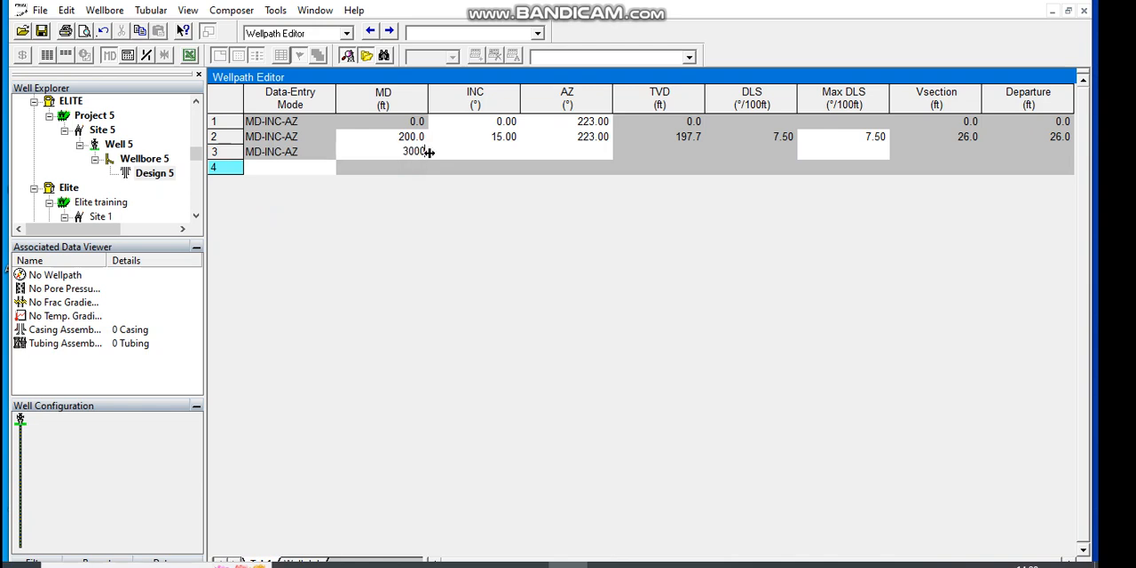
Step: Set the inclination in the third wellpath row to 56.7°
{"action": "left_click", "coordinate": [460, 156]}
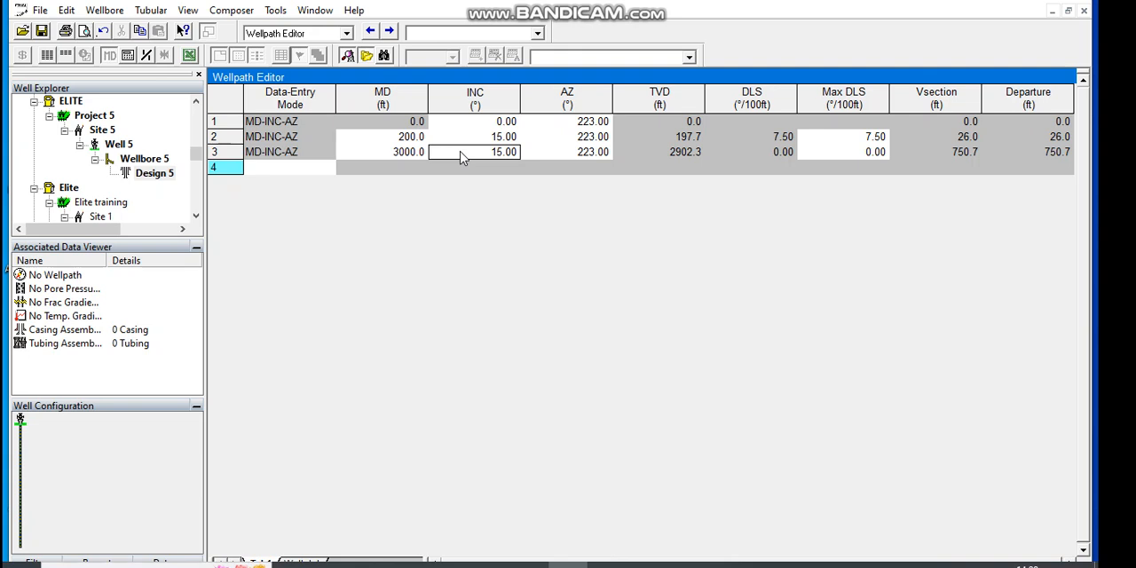
{"action": "left_click", "coordinate": [503, 157]}
{"action": "type", "text": "56.7"}
{"action": "left_click", "coordinate": [560, 158]}
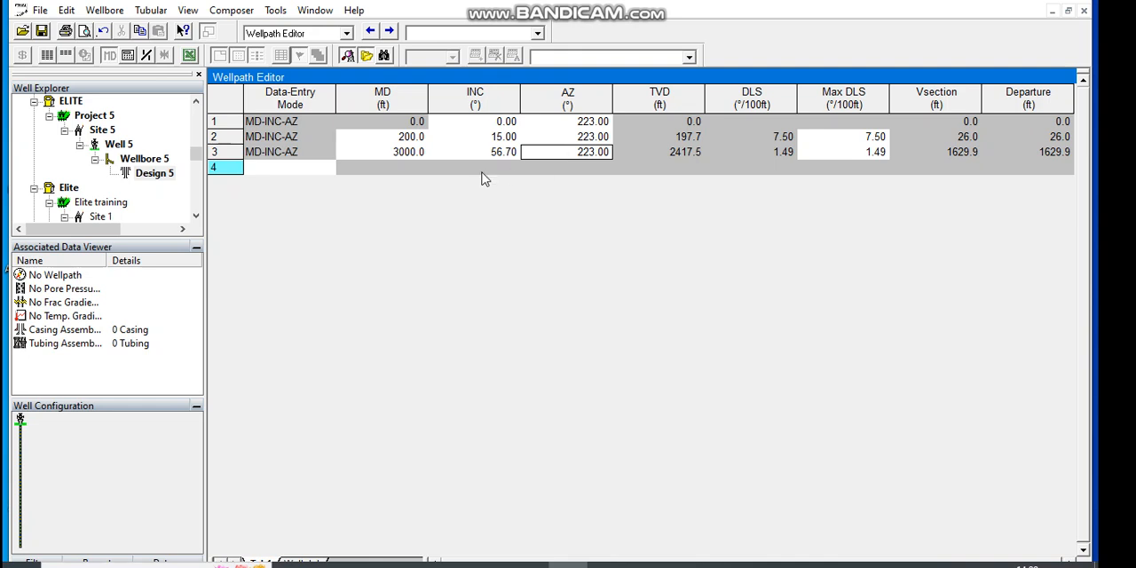
Step: Add a fourth wellpath row in MD-INC-AZ mode with a measured depth of 5000 ft
{"action": "left_click", "coordinate": [309, 169]}
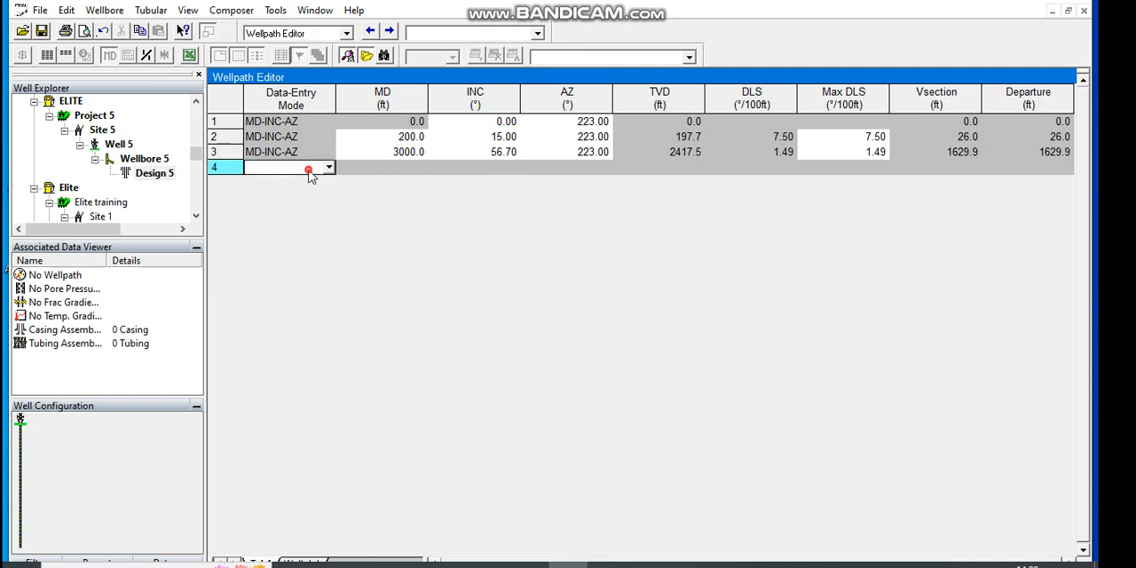
{"action": "left_click", "coordinate": [311, 169]}
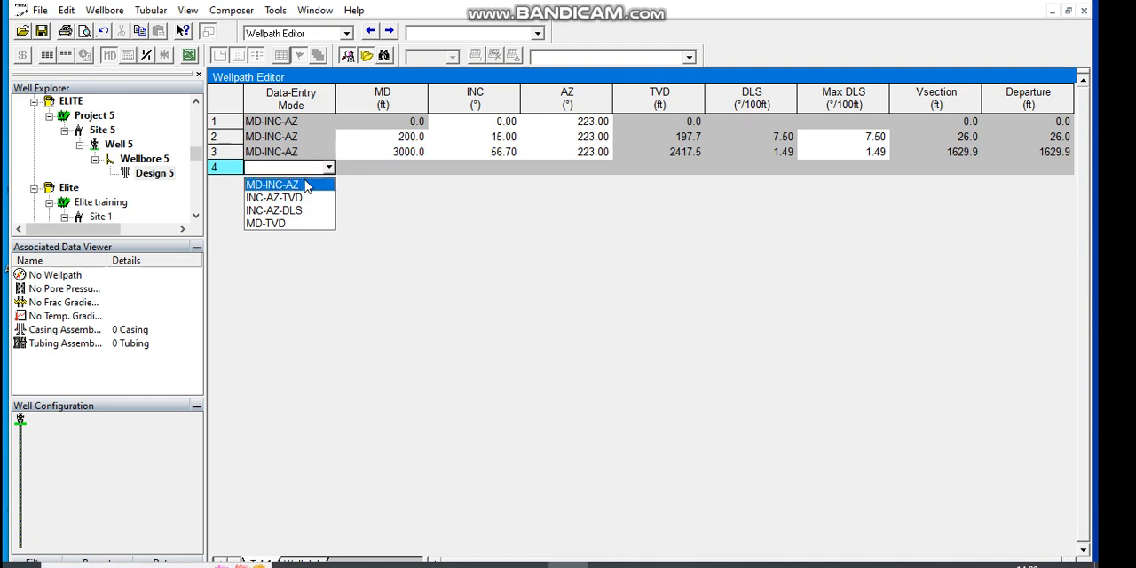
{"action": "left_click", "coordinate": [300, 183]}
{"action": "left_click", "coordinate": [400, 173]}
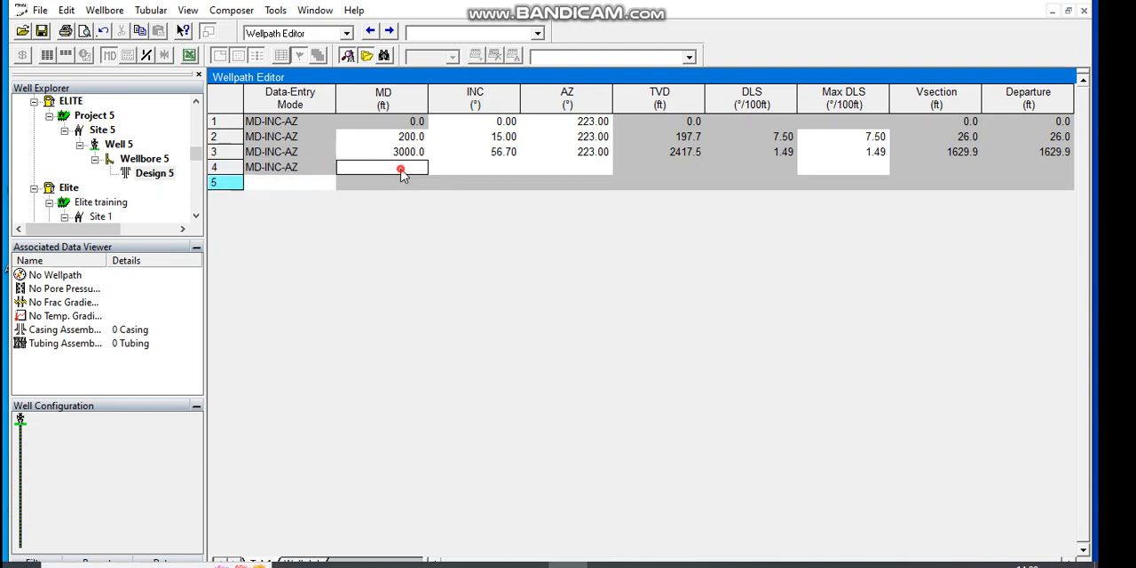
{"action": "type", "text": "5000"}
Step: Set the inclination in the fourth wellpath row to 89.75°
{"action": "left_click", "coordinate": [495, 170]}
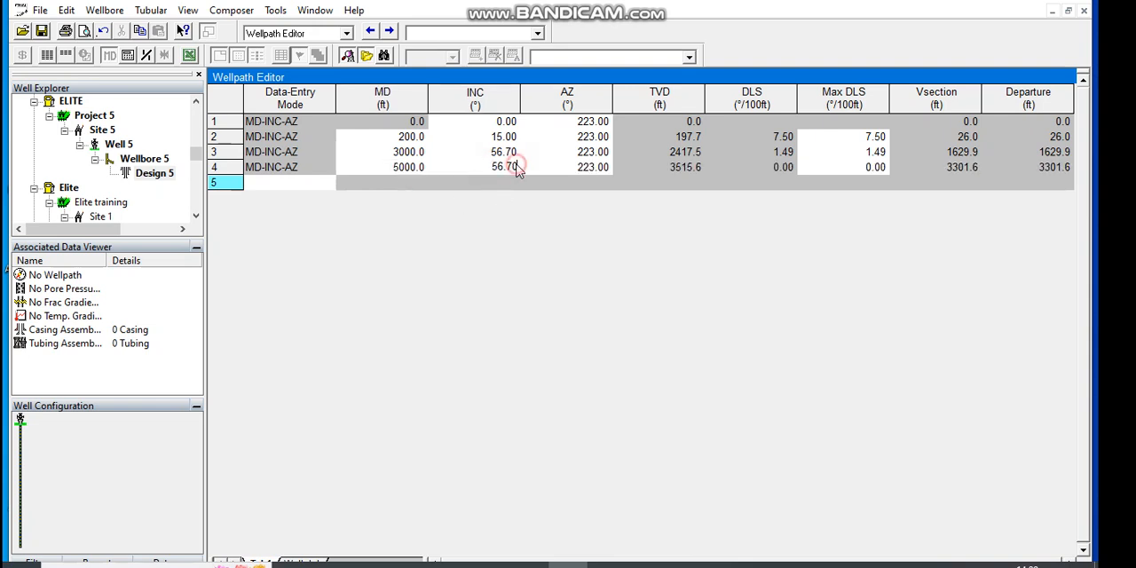
{"action": "key", "text": "BackSpace"}
{"action": "key", "text": "BackSpace"}
{"action": "key", "text": "BackSpace"}
{"action": "key", "text": "BackSpace"}
{"action": "key", "text": "BackSpace"}
{"action": "type", "text": "89.75"}
{"action": "left_click", "coordinate": [397, 171]}
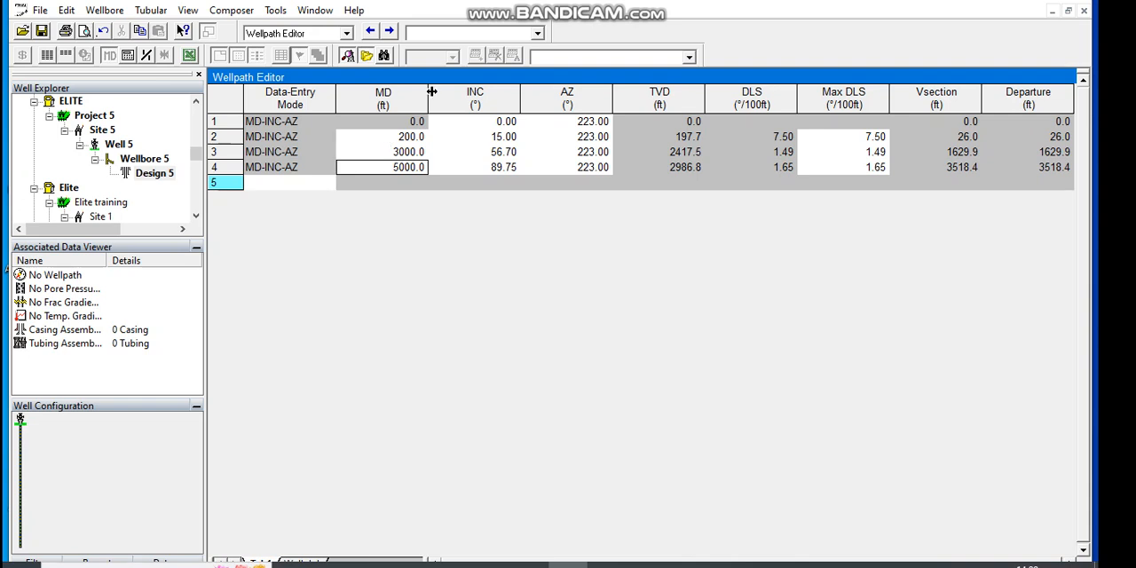
Step: Go to the Casing and Tubing Scheme and set the first string's outside diameter to 18 5/8"
{"action": "left_click", "coordinate": [390, 32]}
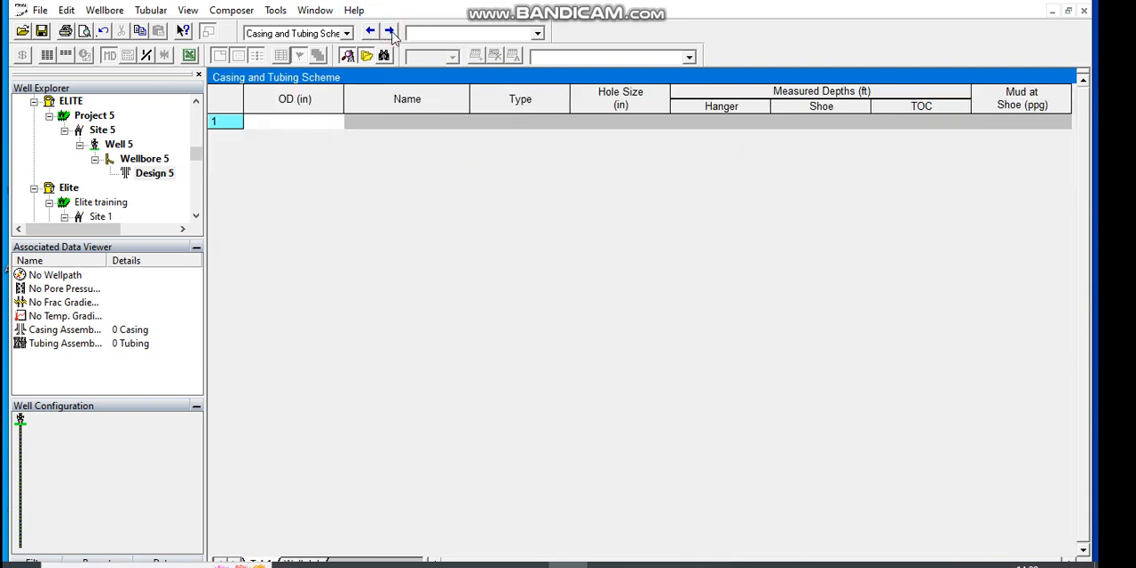
{"action": "left_click", "coordinate": [315, 123]}
{"action": "left_click", "coordinate": [315, 125]}
{"action": "right_click", "coordinate": [314, 122]}
{"action": "left_click", "coordinate": [296, 120]}
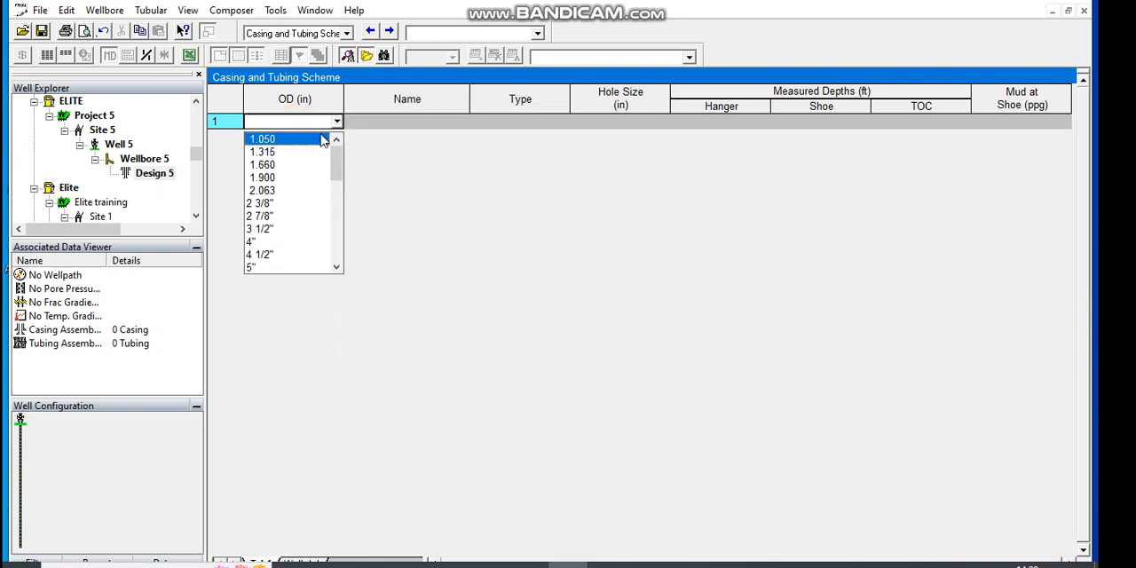
{"action": "left_click", "coordinate": [336, 267]}
{"action": "left_click", "coordinate": [337, 268]}
{"action": "left_click", "coordinate": [336, 268]}
{"action": "left_click", "coordinate": [336, 268]}
{"action": "left_click", "coordinate": [336, 268]}
{"action": "left_click", "coordinate": [336, 268]}
{"action": "left_click", "coordinate": [336, 269]}
{"action": "left_click", "coordinate": [337, 268]}
{"action": "left_click", "coordinate": [336, 268]}
{"action": "left_click", "coordinate": [337, 268]}
{"action": "left_click", "coordinate": [336, 268]}
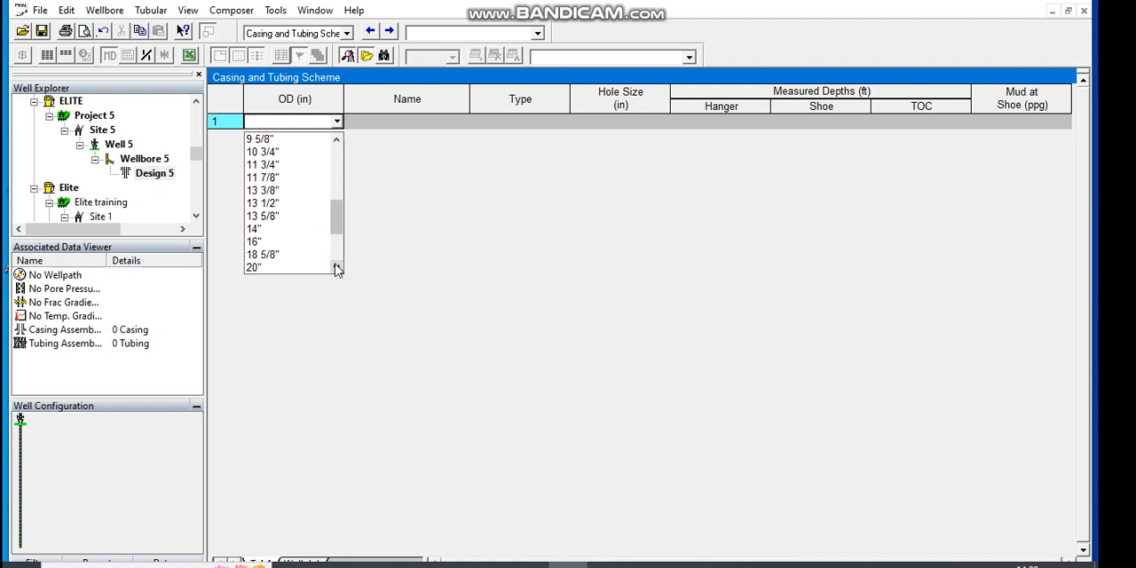
{"action": "left_click", "coordinate": [277, 256]}
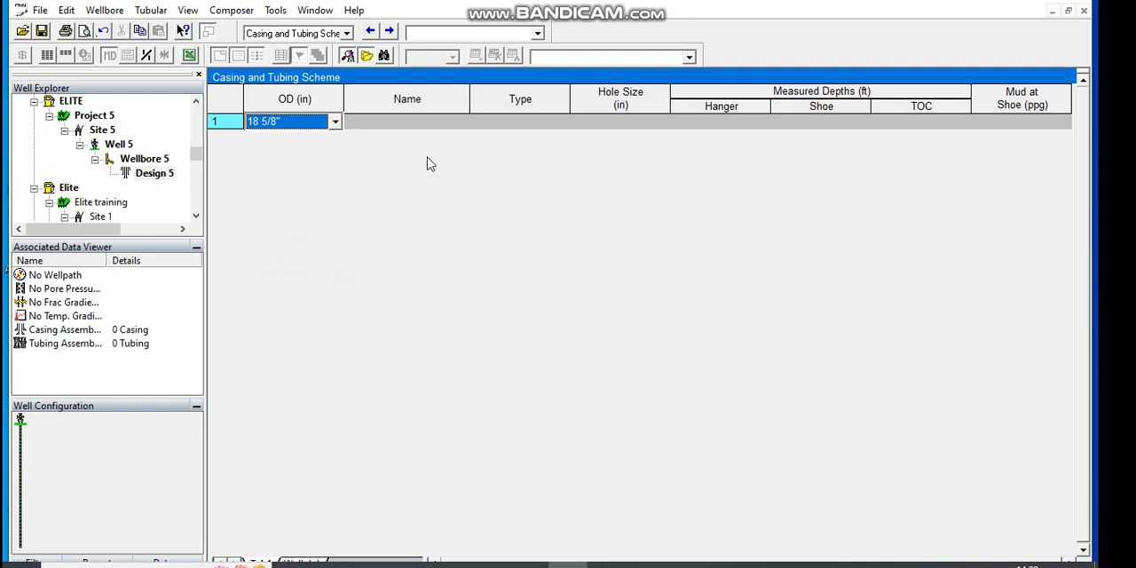
Step: Name the 18 5/8" string Conductor and set its type to Casing
{"action": "left_click", "coordinate": [417, 124]}
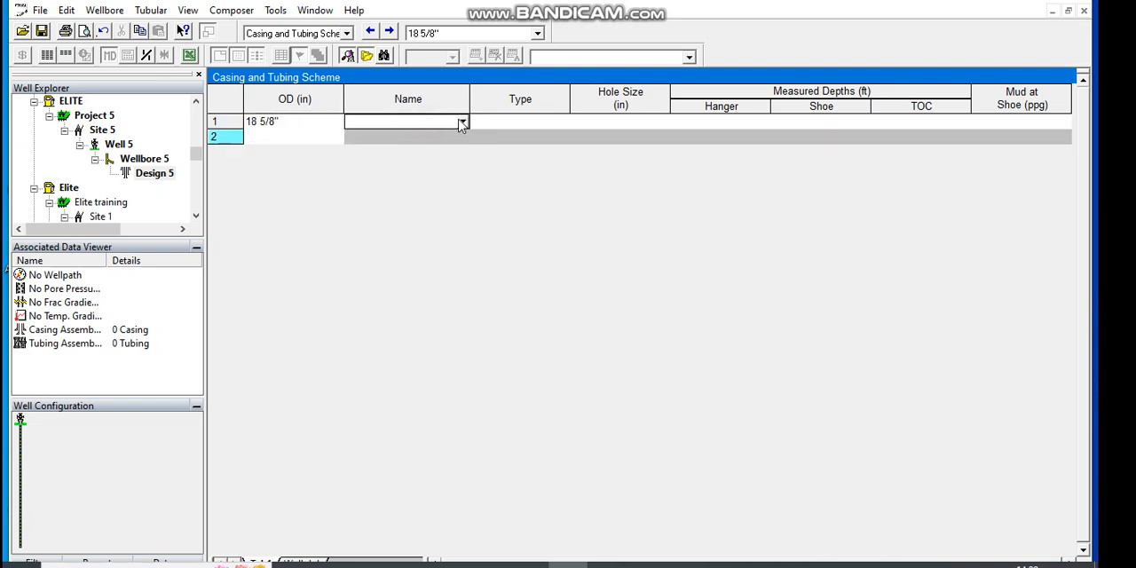
{"action": "left_click", "coordinate": [461, 122]}
{"action": "left_click", "coordinate": [417, 141]}
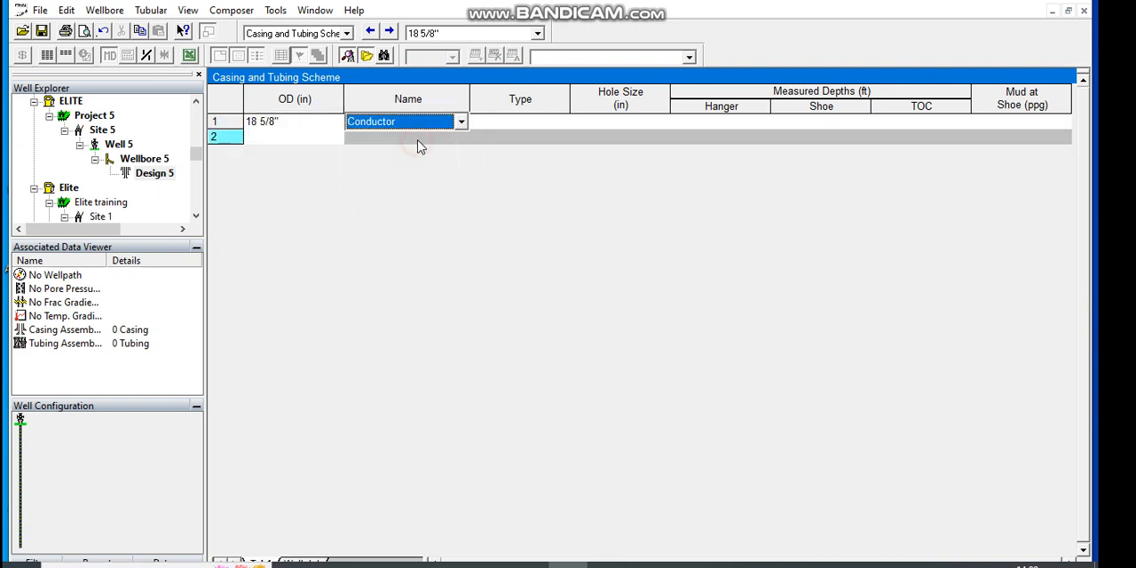
{"action": "left_click", "coordinate": [520, 135]}
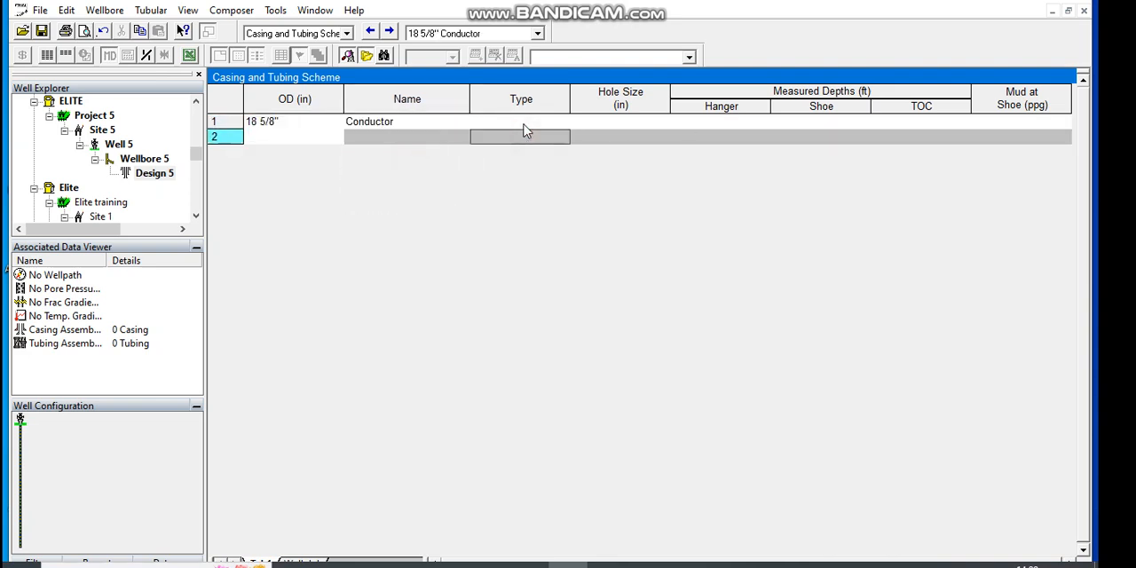
{"action": "left_click", "coordinate": [525, 130]}
{"action": "left_click", "coordinate": [523, 140]}
Step: Set the hole size of the 18 5/8" conductor casing to 20.000 in
{"action": "left_click", "coordinate": [645, 122]}
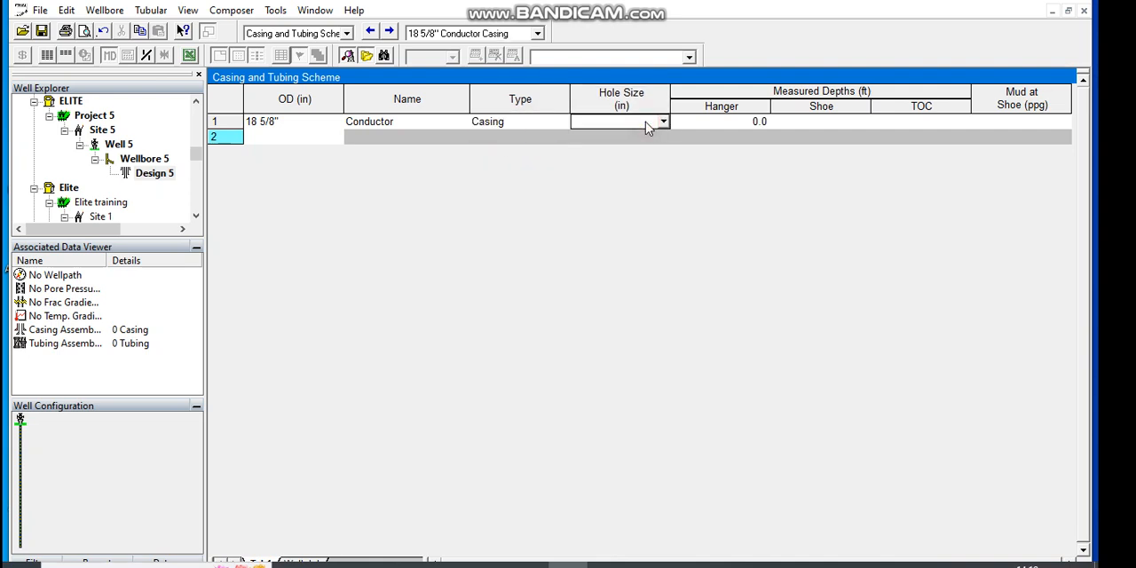
{"action": "left_click", "coordinate": [663, 121]}
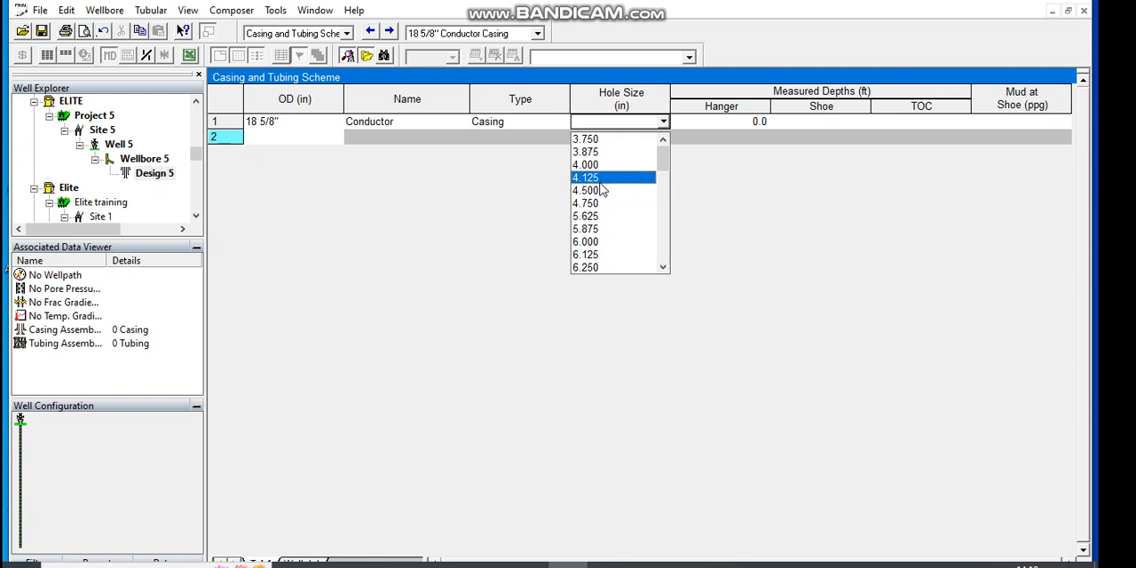
{"action": "scroll", "coordinate": [599, 182], "scroll_direction": "down", "scroll_amount": 5}
{"action": "scroll", "coordinate": [602, 189], "scroll_direction": "down", "scroll_amount": 5}
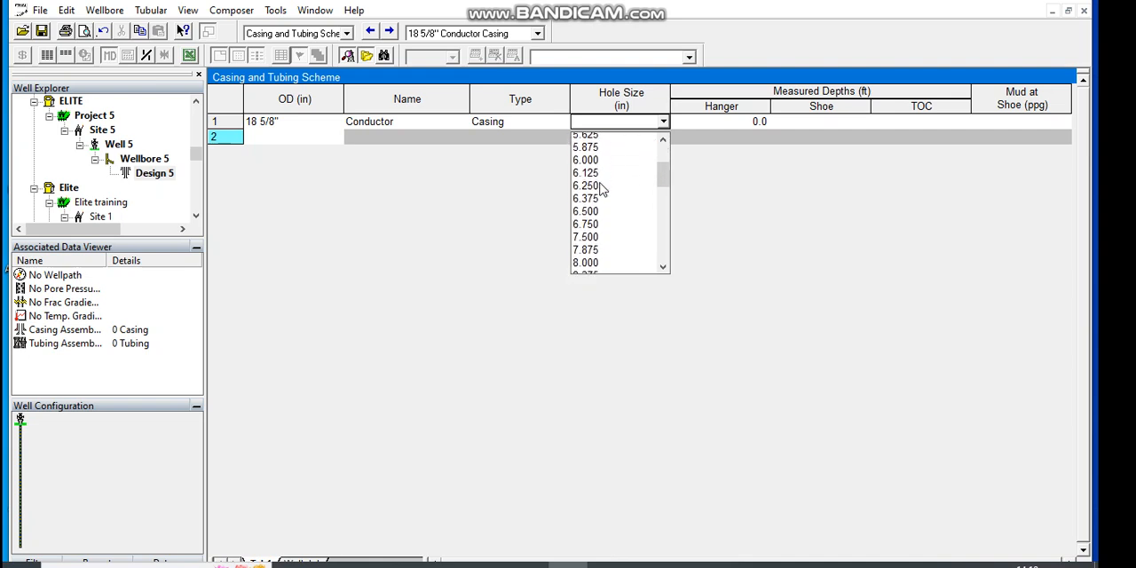
{"action": "scroll", "coordinate": [600, 188], "scroll_direction": "down", "scroll_amount": 5}
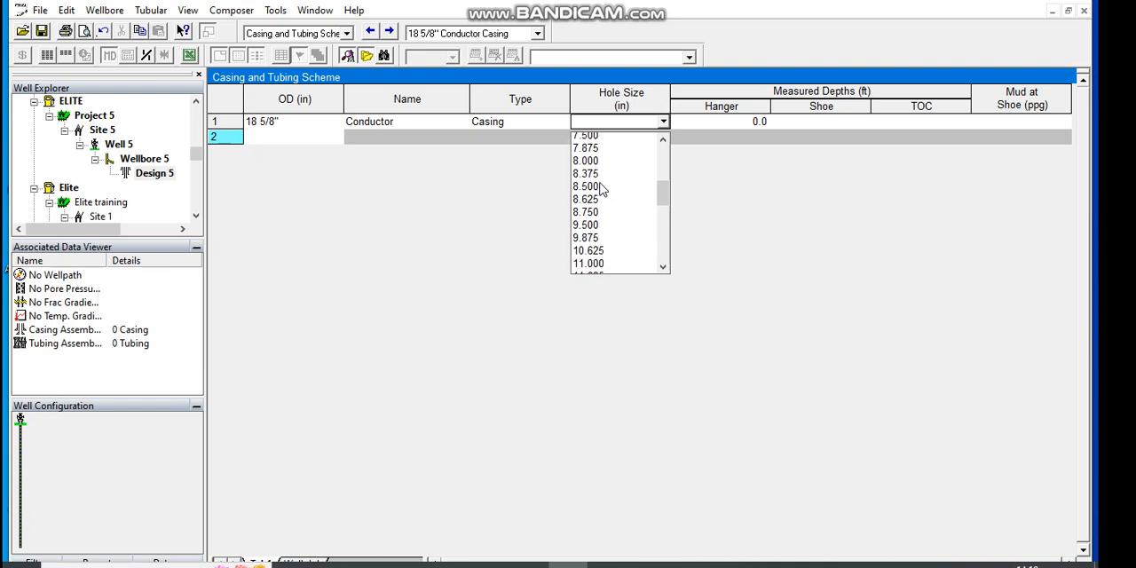
{"action": "scroll", "coordinate": [600, 188], "scroll_direction": "down", "scroll_amount": 6}
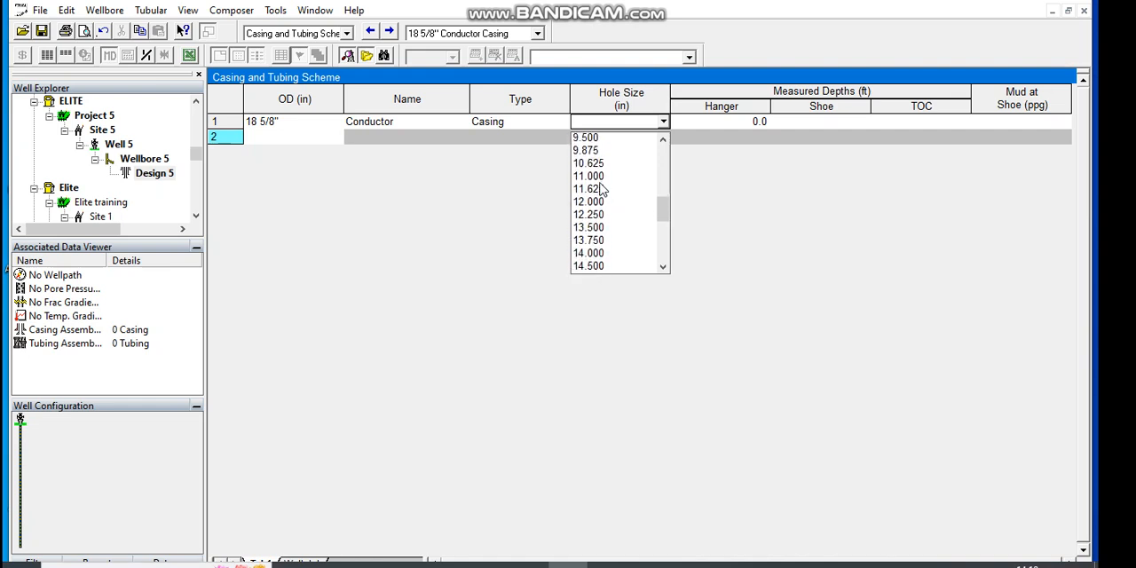
{"action": "scroll", "coordinate": [602, 189], "scroll_direction": "down", "scroll_amount": 4}
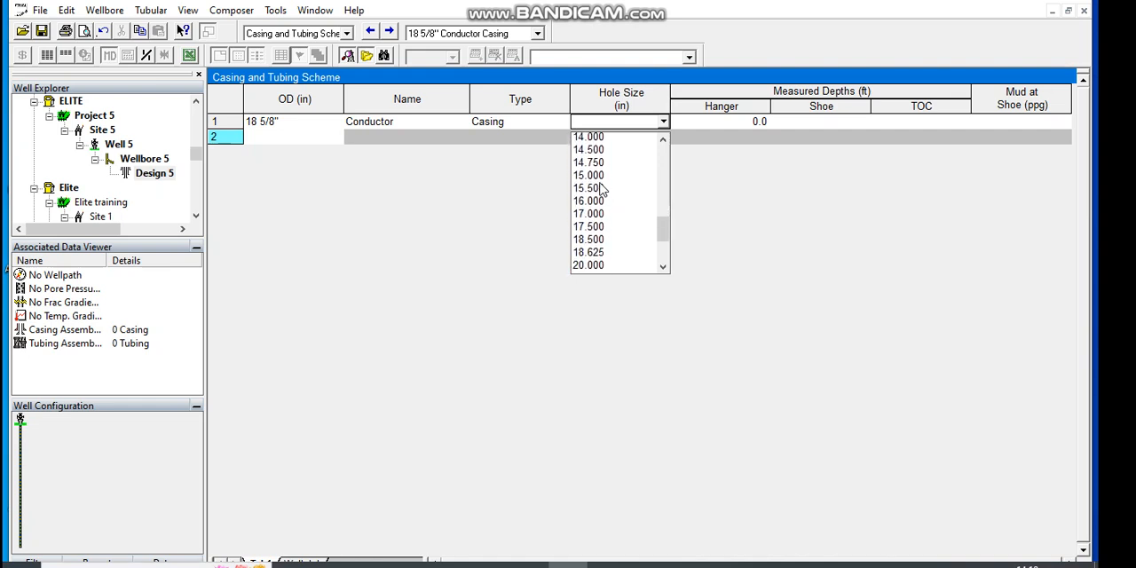
{"action": "left_click", "coordinate": [590, 254]}
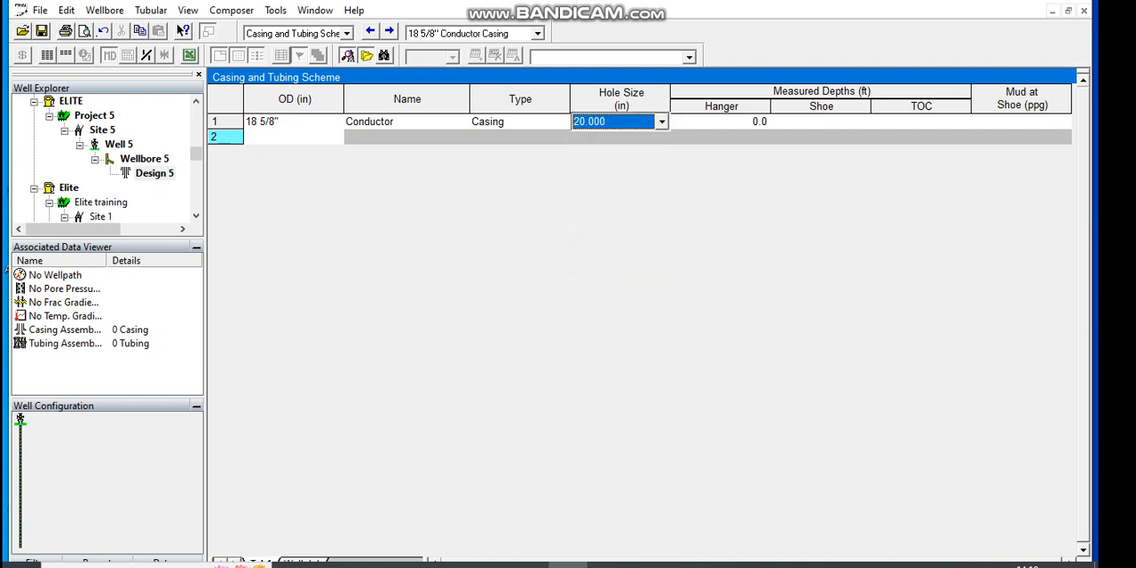